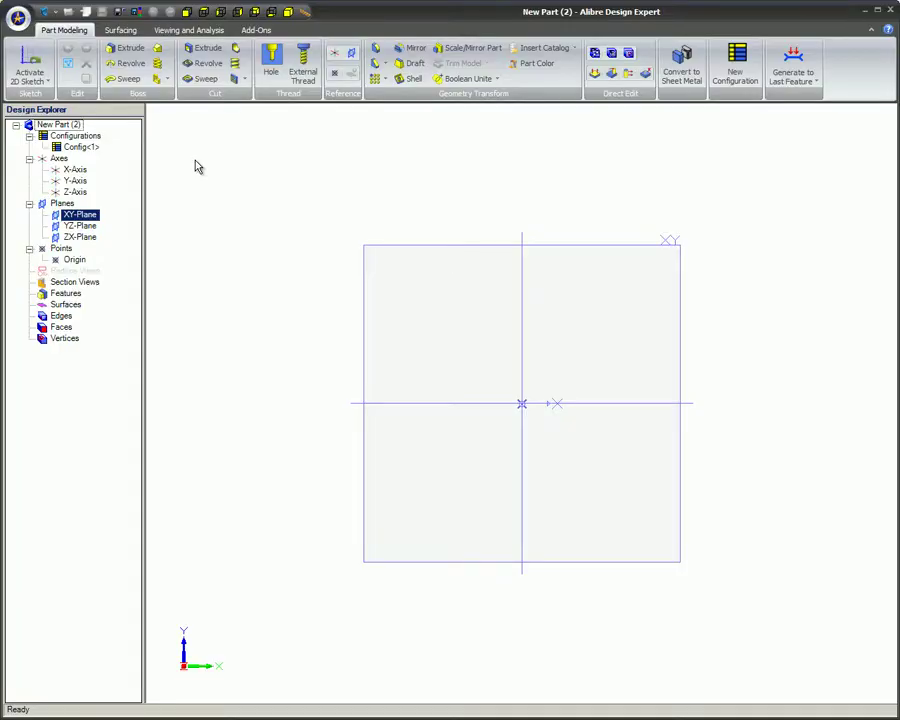
# - Start Extrude Boss and review its end Type options, leaving To Depth selected
pyautogui.click(133, 54)
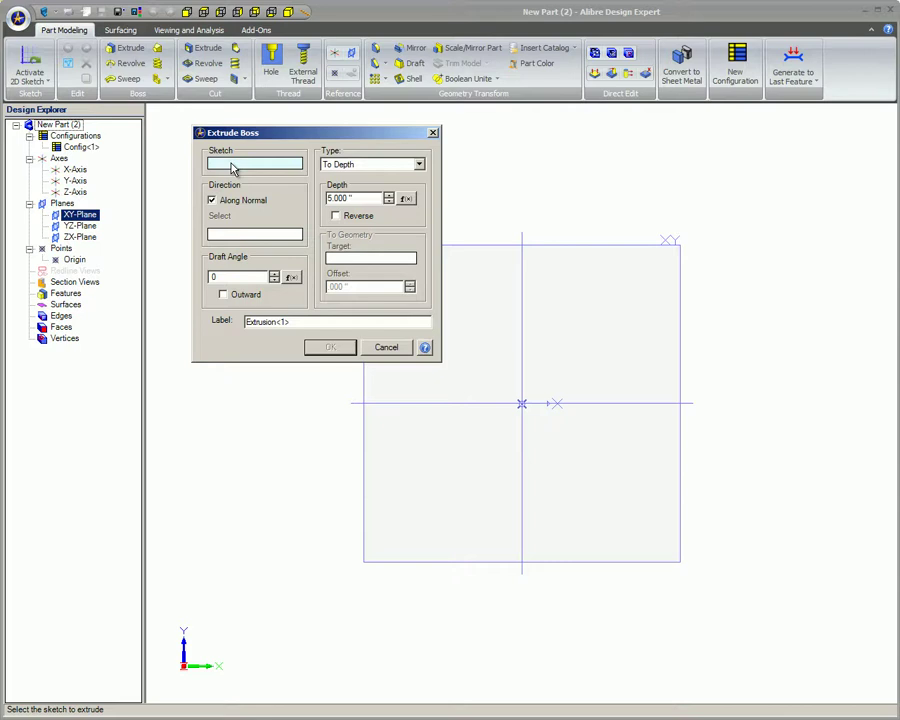
pyautogui.click(419, 165)
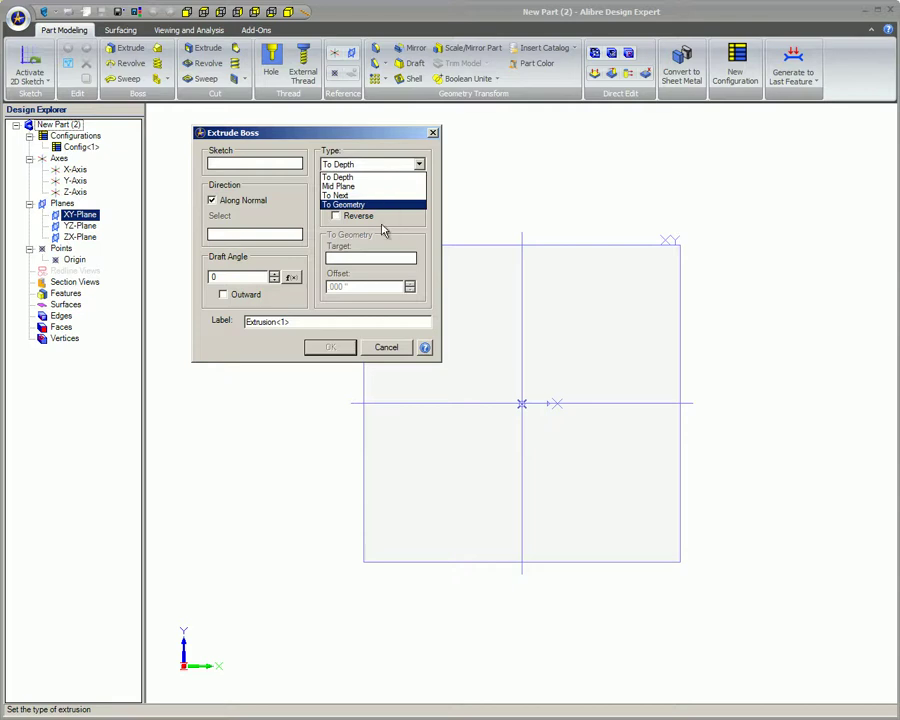
pyautogui.click(397, 227)
pyautogui.click(393, 237)
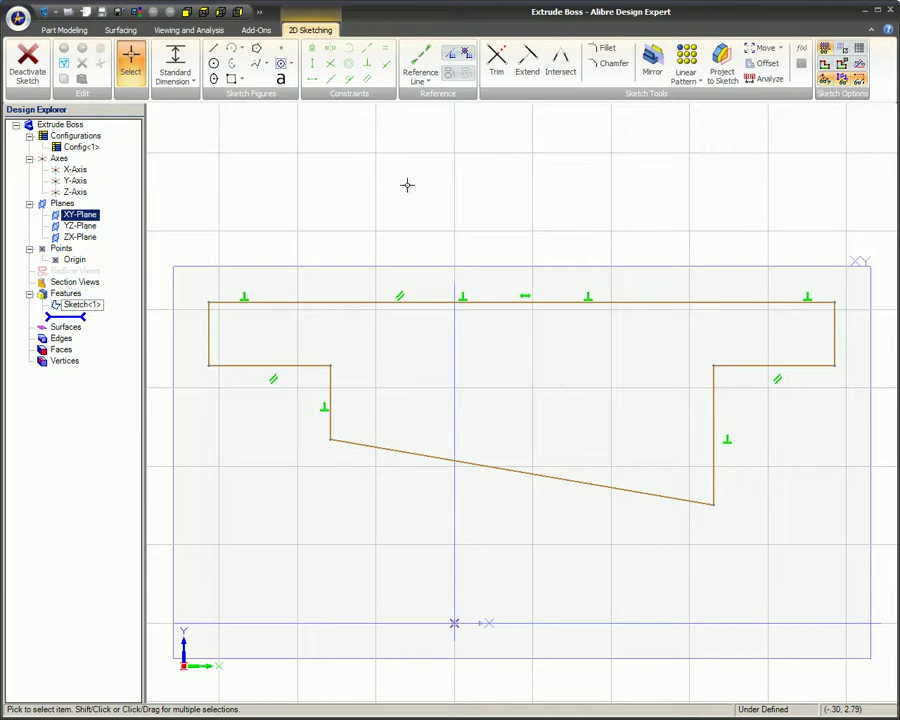
# - Boss-extrude the stepped profile Sketch<1> To Depth 5.000 in
pyautogui.click(80, 31)
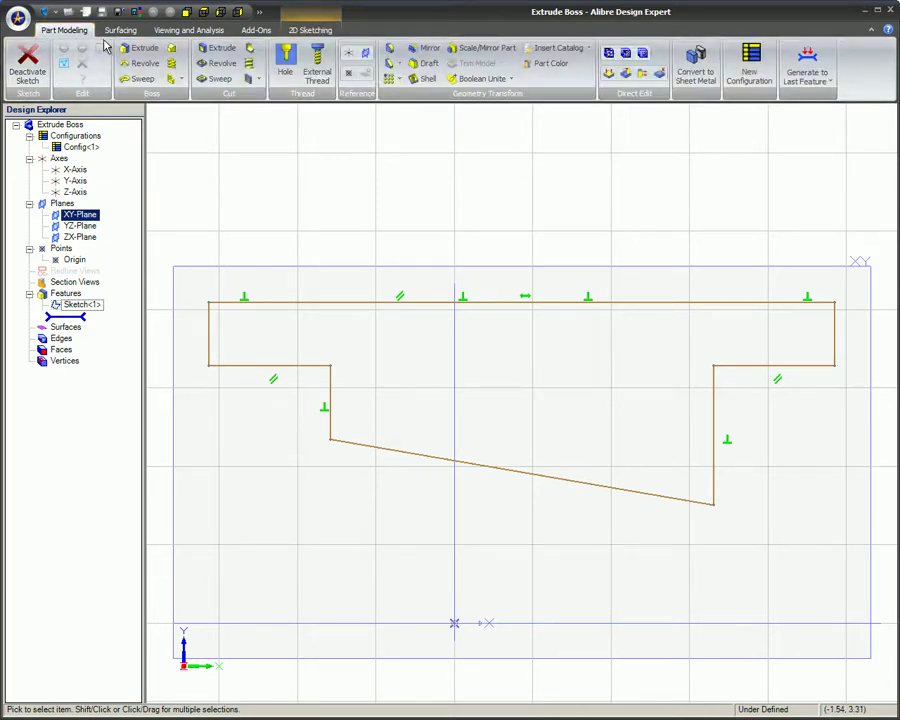
pyautogui.click(143, 57)
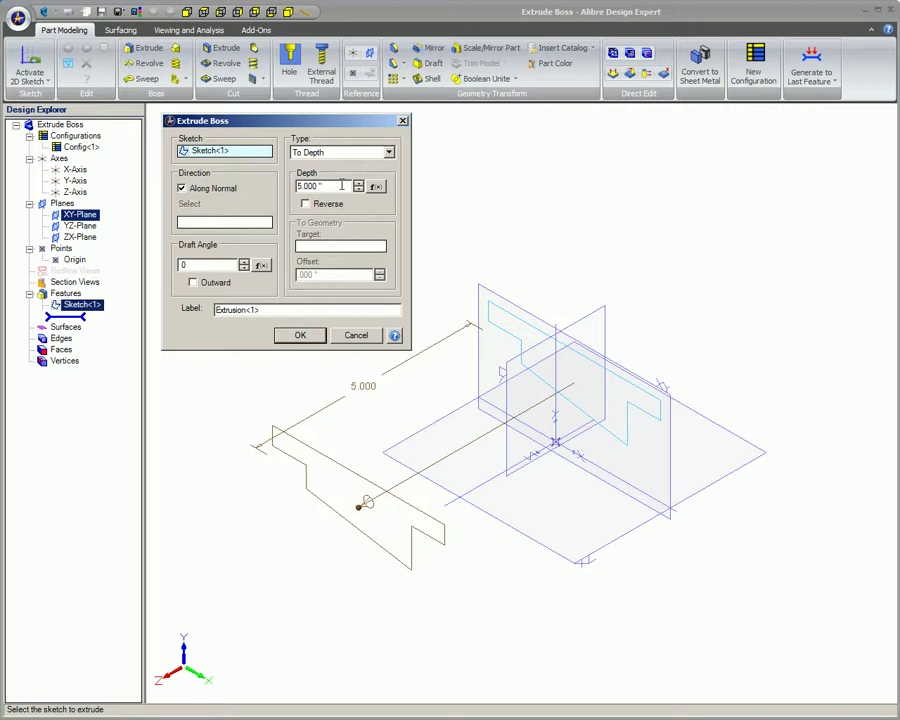
pyautogui.press('Return')
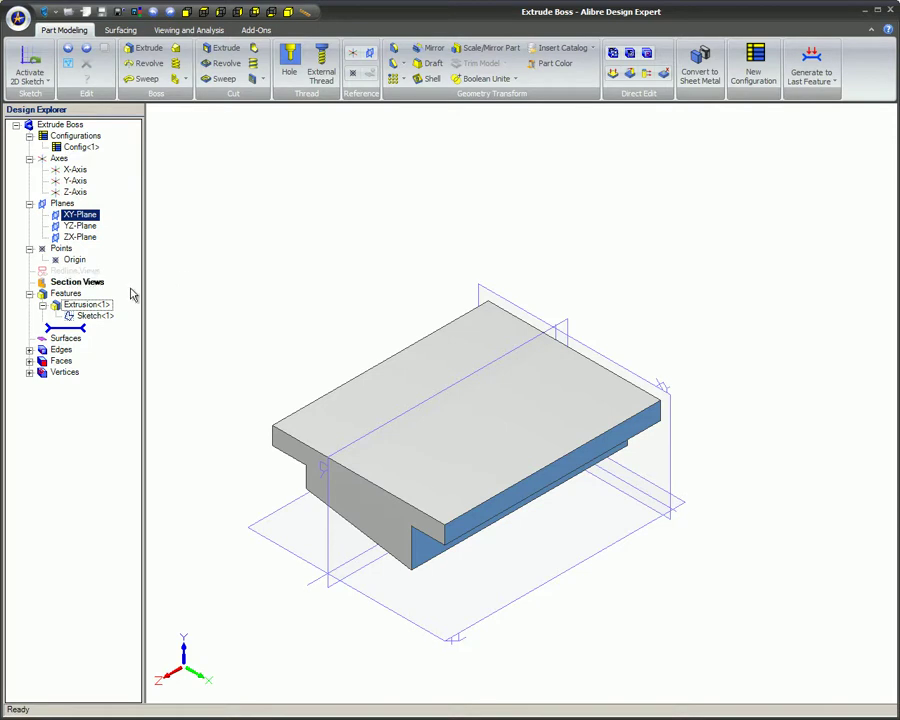
# - Edit Extrusion<1> and change its end type from To Depth to Mid Plane
pyautogui.rightClick(108, 312)
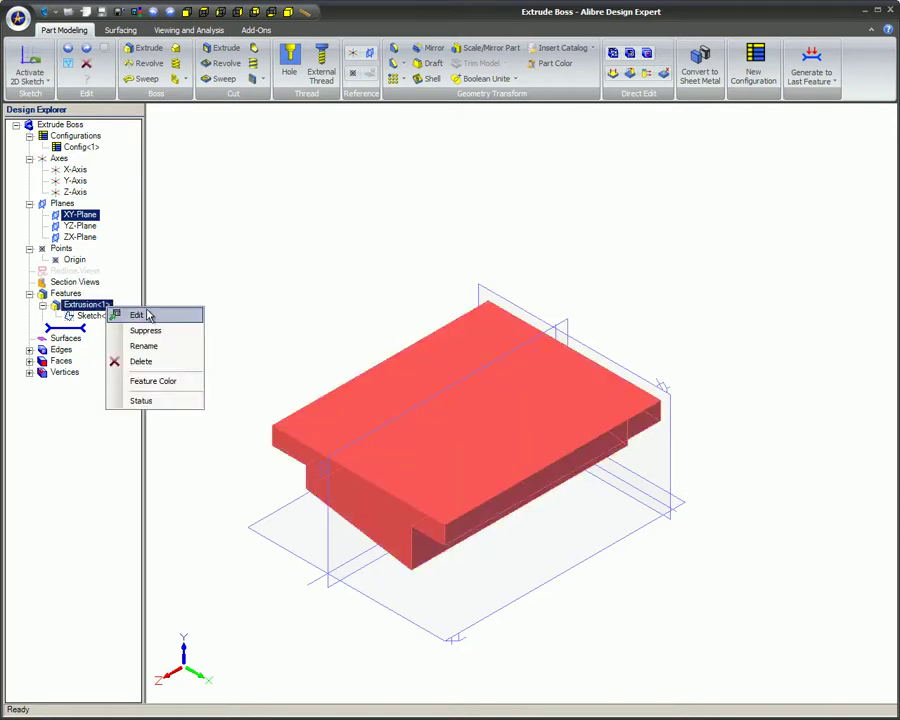
pyautogui.click(143, 315)
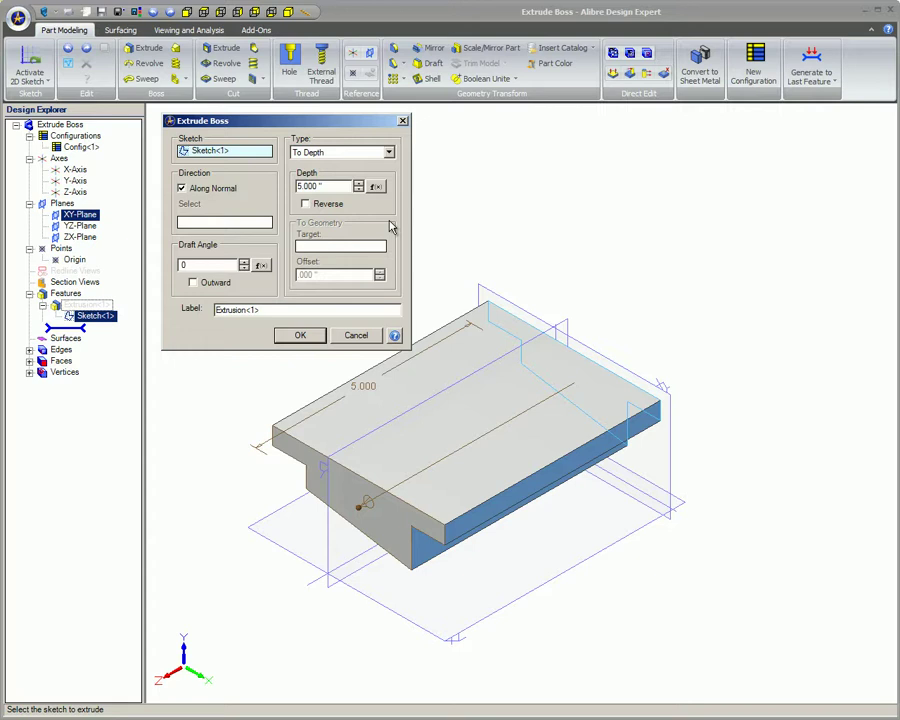
pyautogui.click(388, 152)
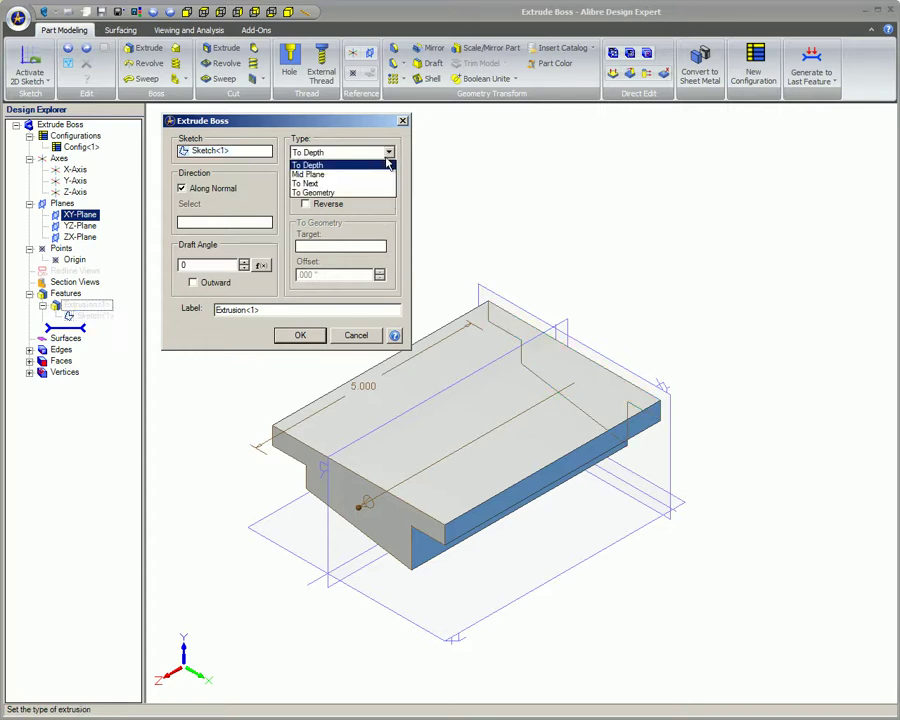
pyautogui.click(379, 175)
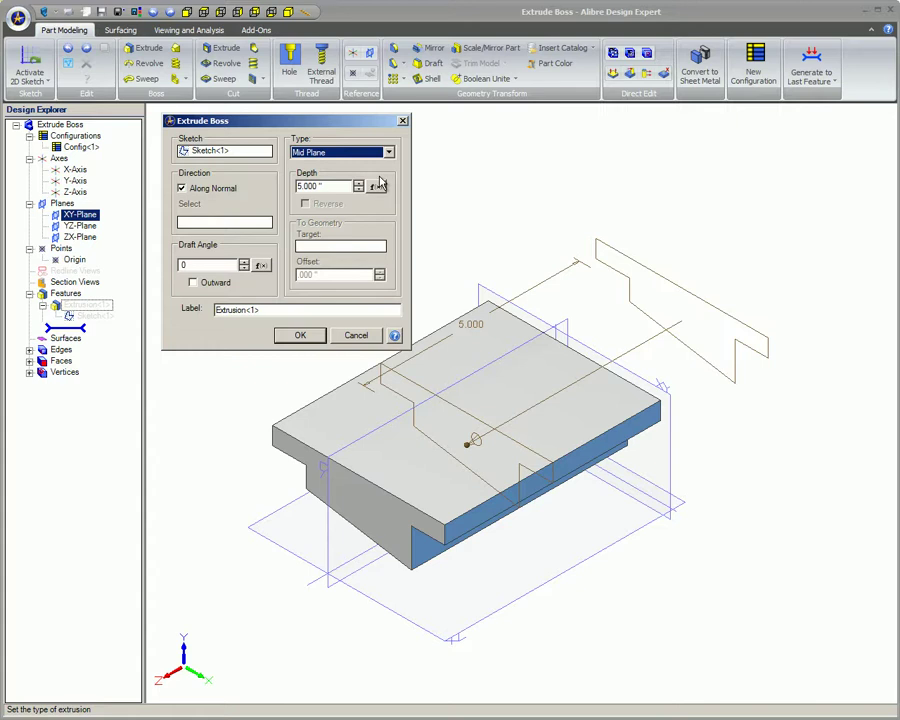
pyautogui.click(298, 337)
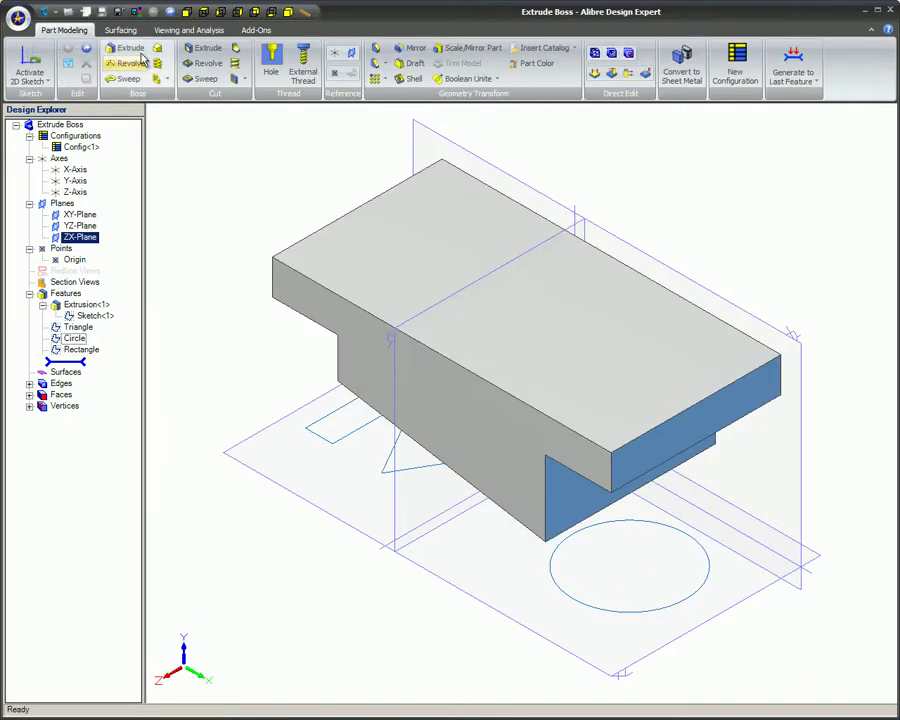
# - Set up a boss extrusion of the Circle sketch with type To Geometry and offset .000
pyautogui.click(130, 49)
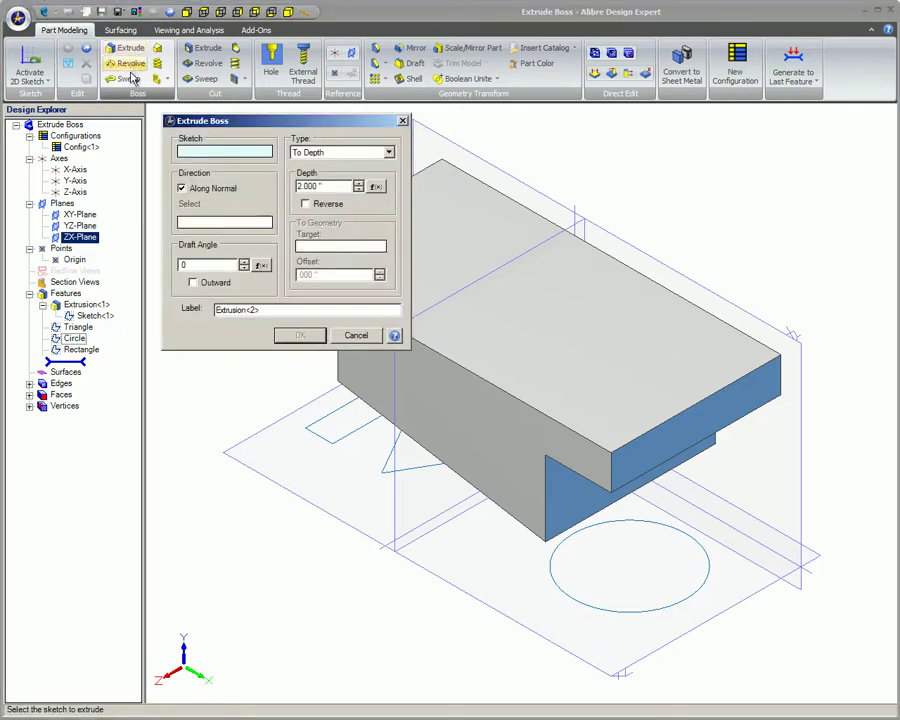
pyautogui.click(84, 343)
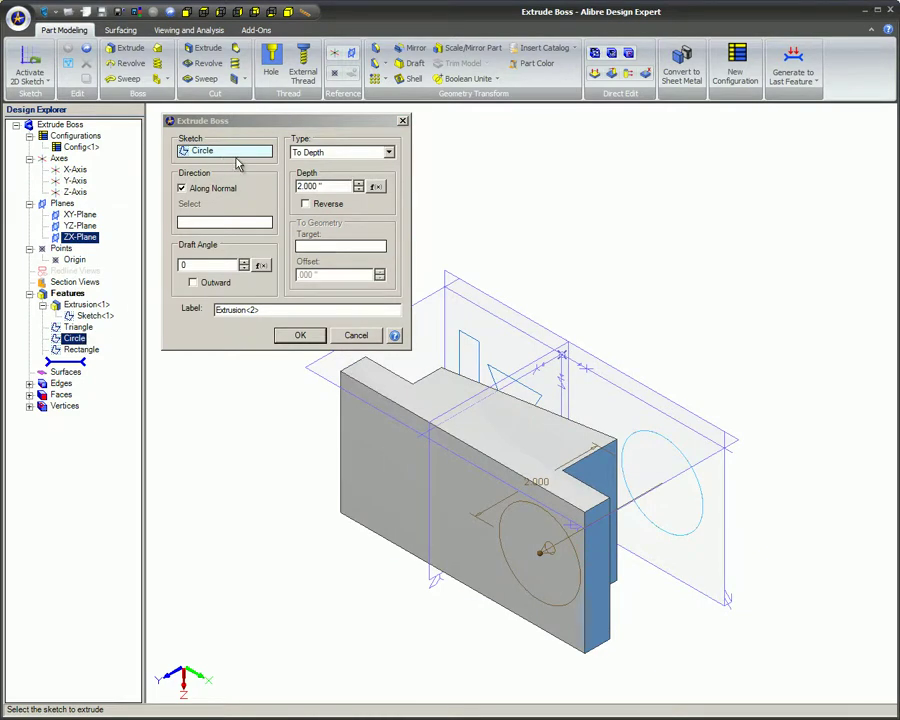
pyautogui.click(389, 153)
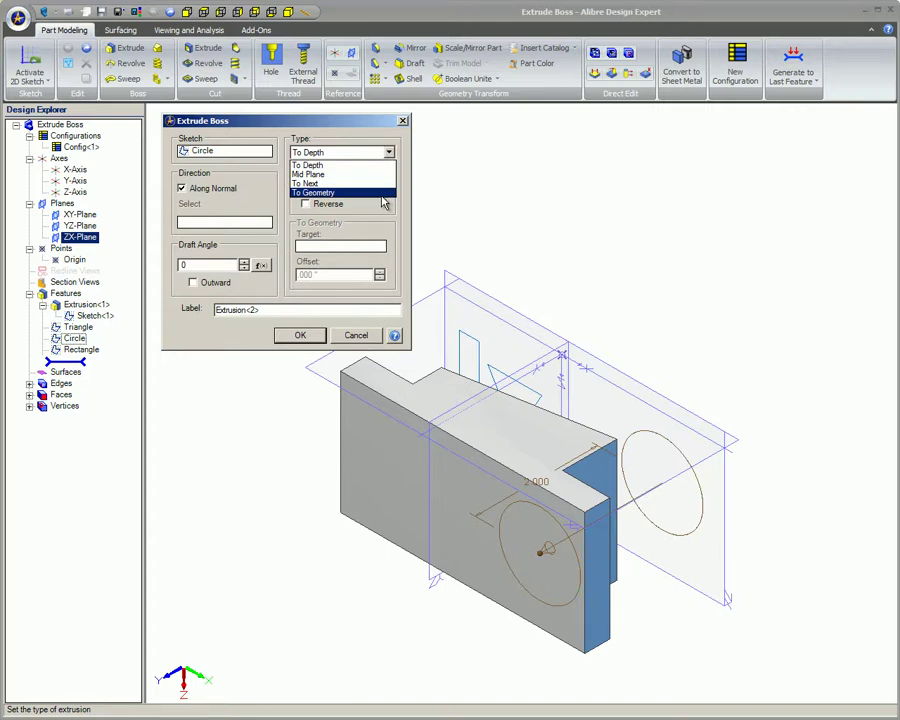
pyautogui.click(381, 194)
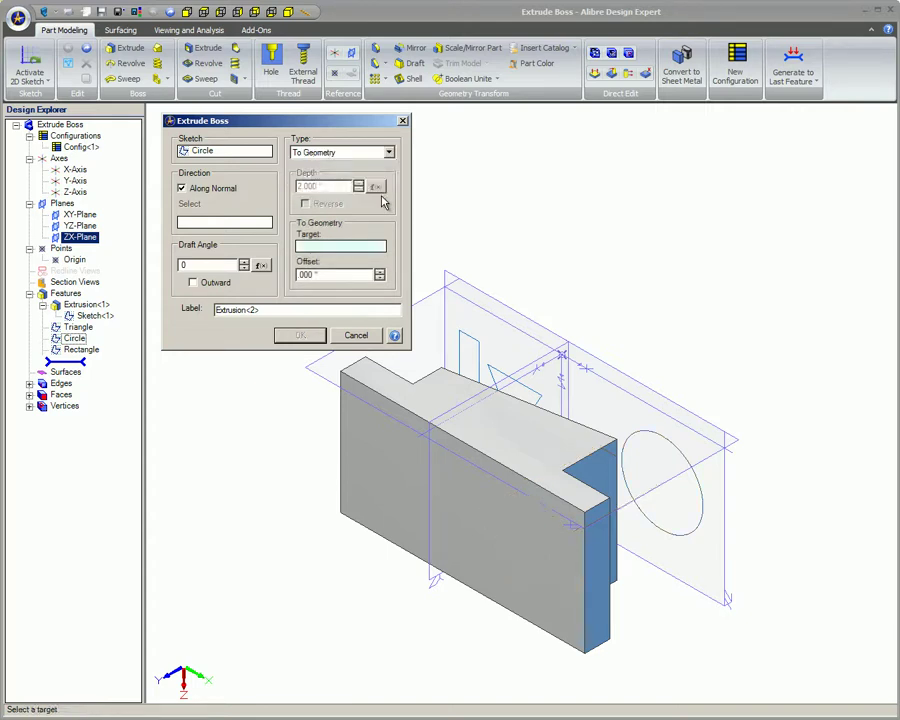
pyautogui.click(379, 278)
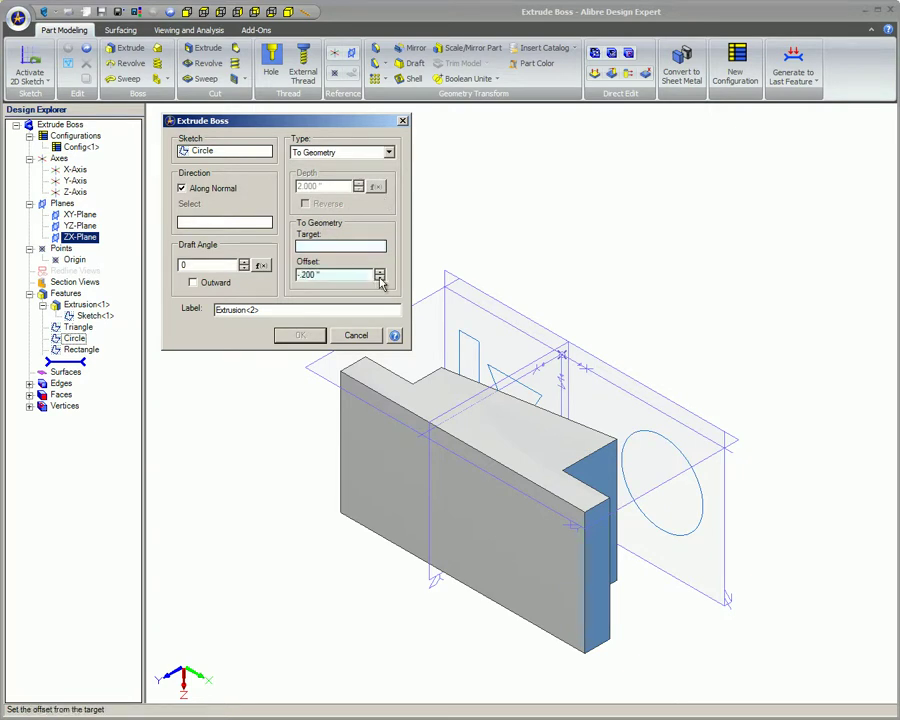
pyautogui.click(379, 278)
pyautogui.click(380, 273)
pyautogui.click(372, 250)
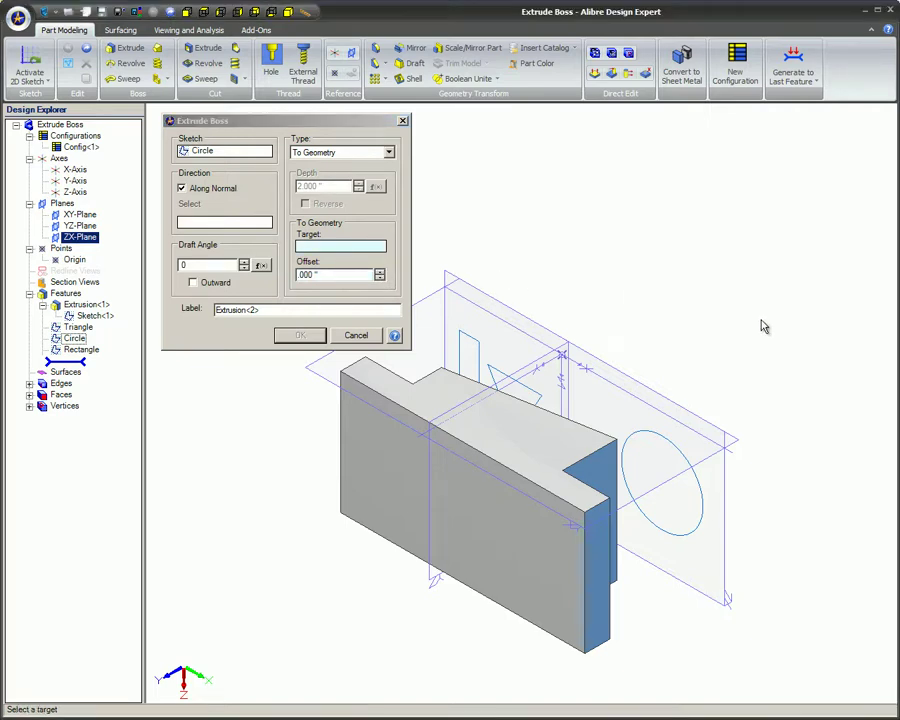
# - Target the solid's face to create the cylinder boss, then inspect it
pyautogui.moveTo(759, 325); pyautogui.dragTo(713, 327, button='middle')
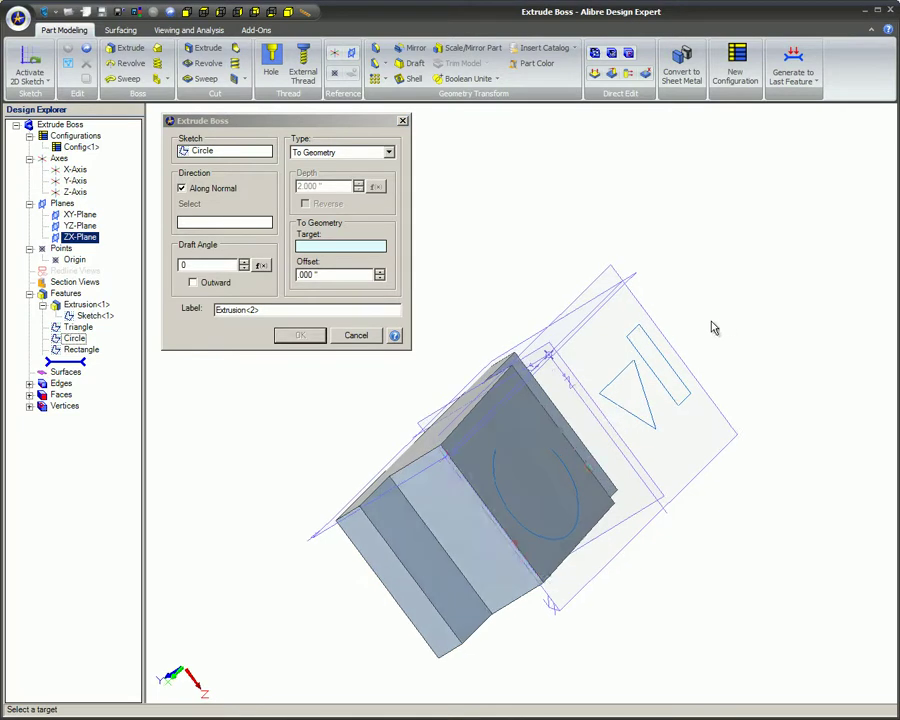
pyautogui.click(521, 419)
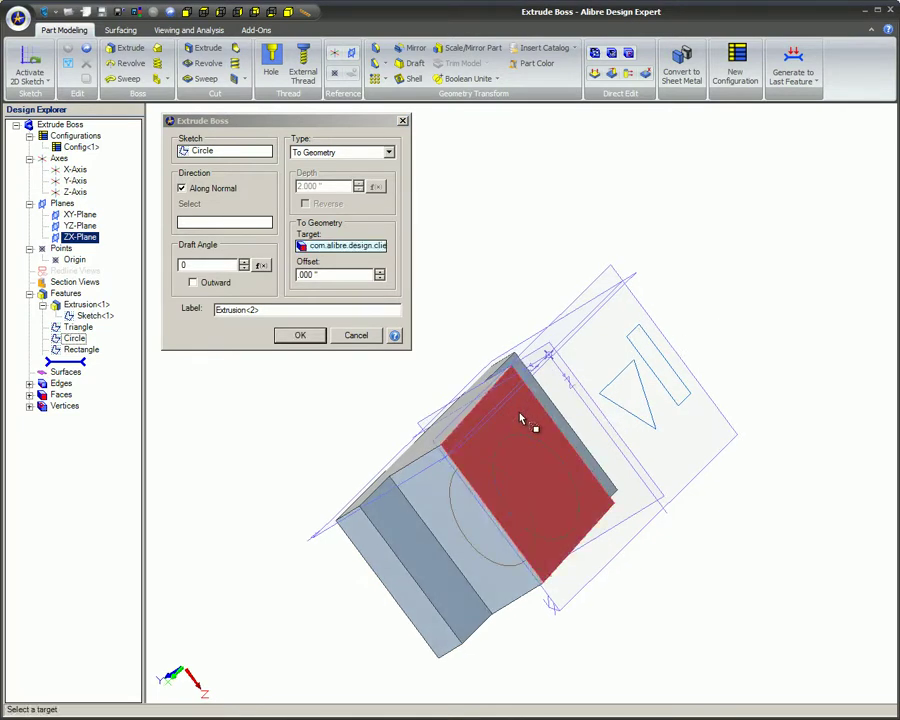
pyautogui.click(300, 335)
pyautogui.click(318, 370)
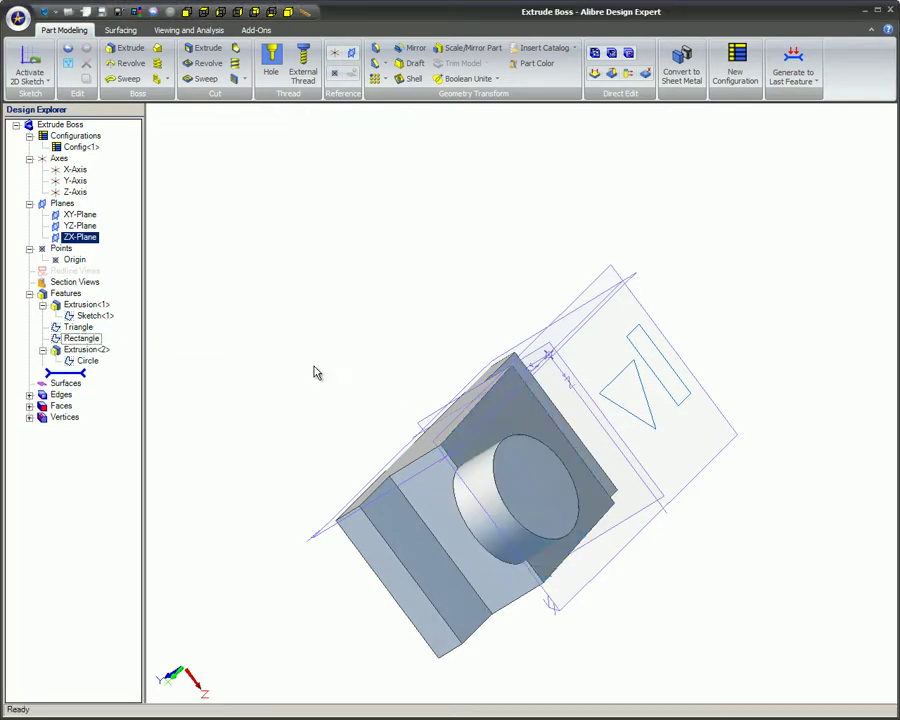
pyautogui.moveTo(318, 370); pyautogui.dragTo(172, 290, button='middle')
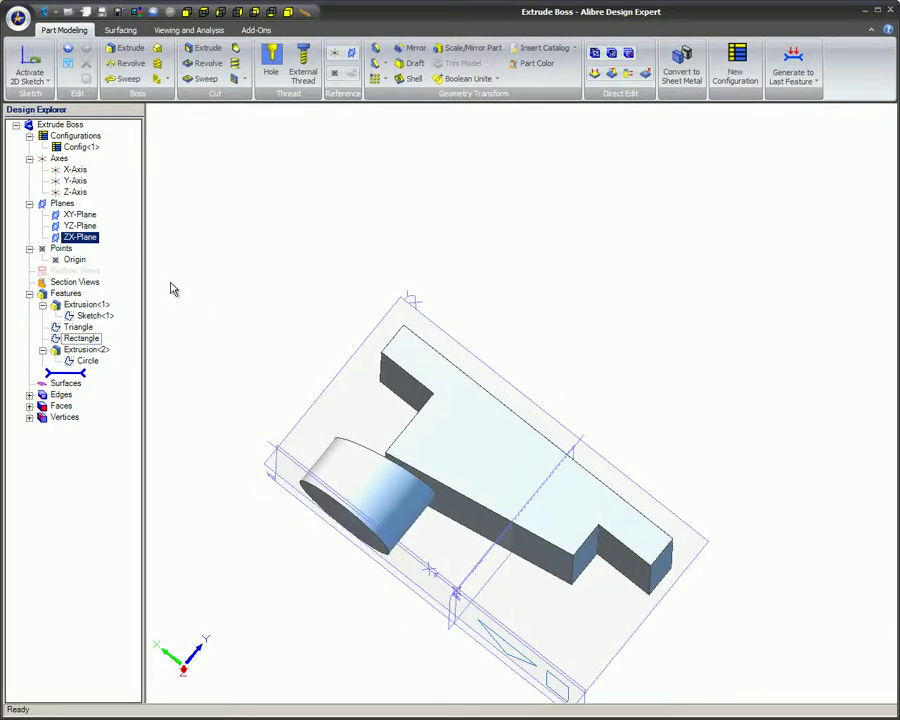
pyautogui.press('Home')
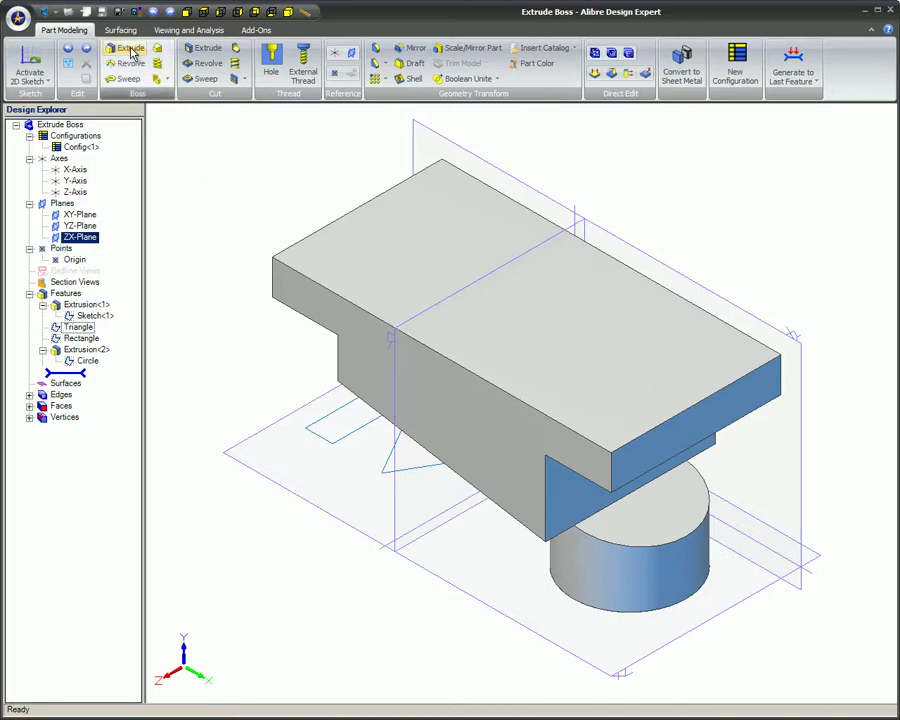
# - Extrude the Triangle sketch To Next into a triangular boss and orbit to inspect it
pyautogui.click(125, 48)
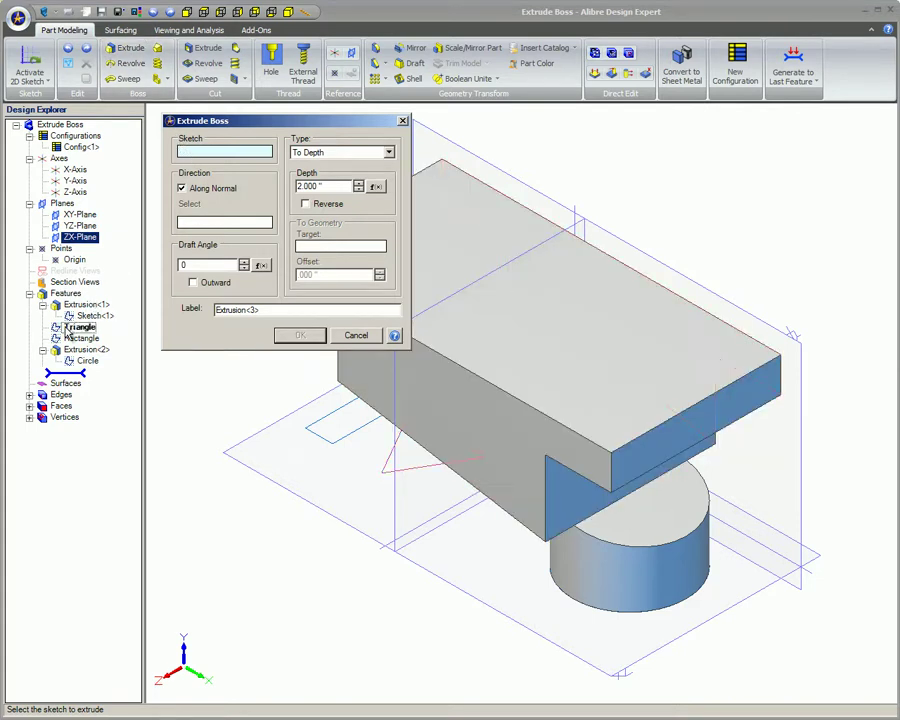
pyautogui.click(72, 328)
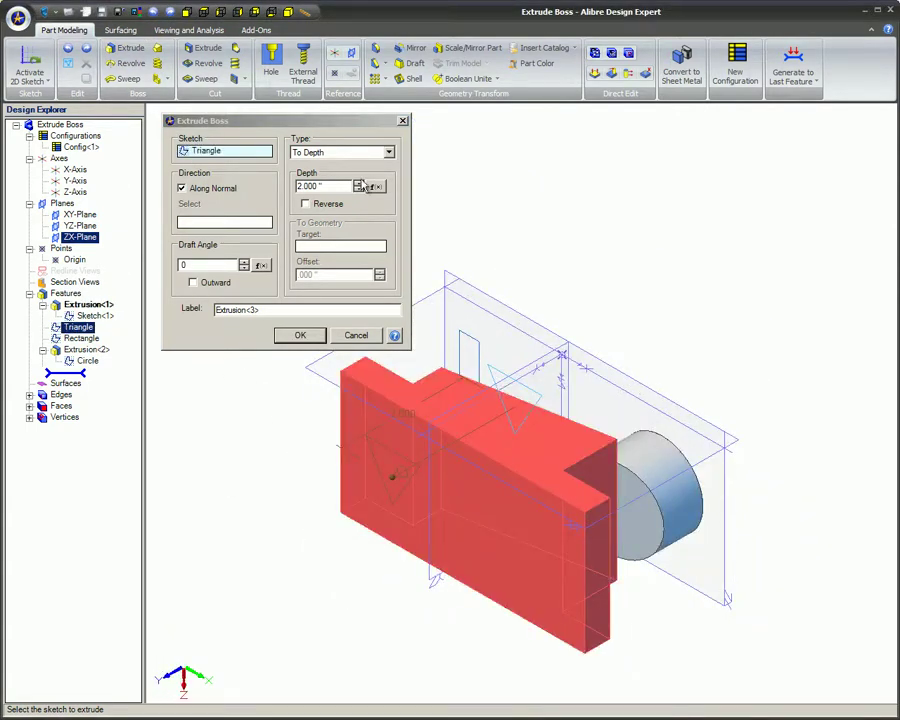
pyautogui.click(389, 152)
pyautogui.click(389, 153)
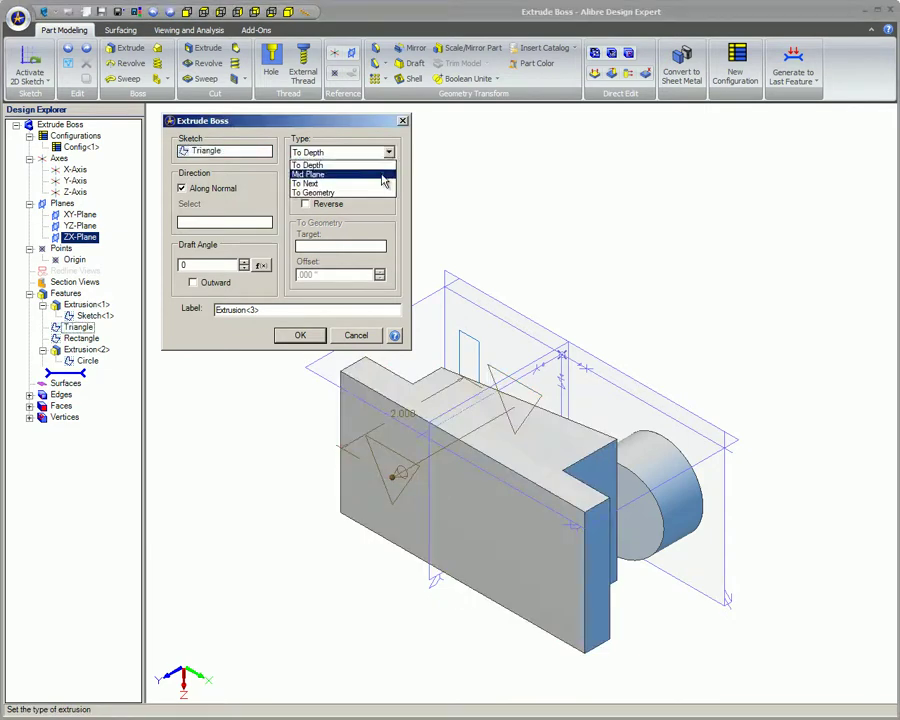
pyautogui.click(377, 184)
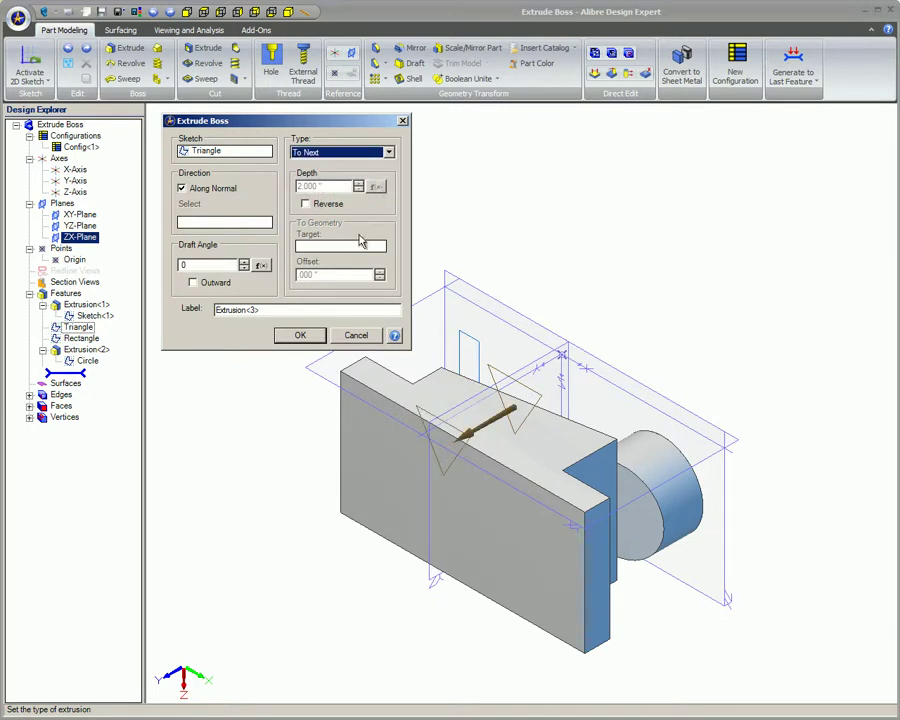
pyautogui.click(300, 336)
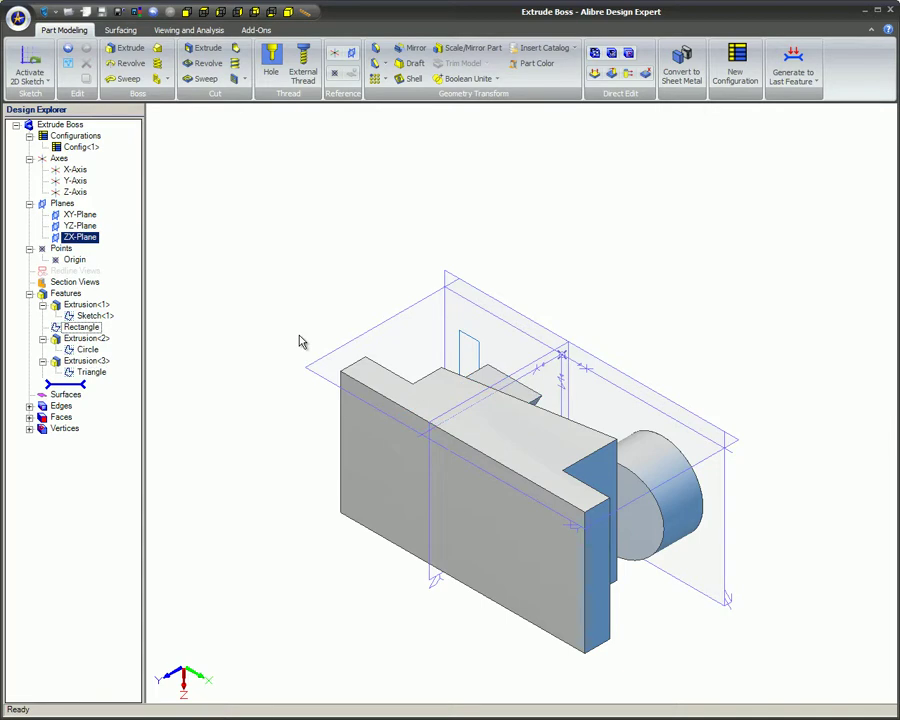
pyautogui.moveTo(300, 342); pyautogui.dragTo(340, 444, button='middle')
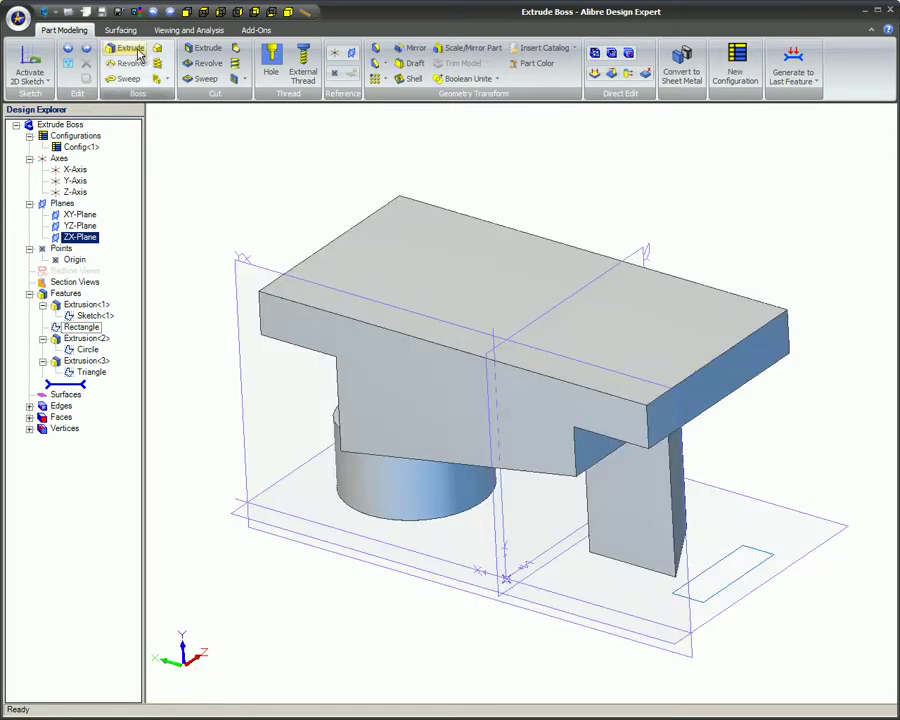
# - Extrude the Rectangle sketch as a boss with the To Next end type
pyautogui.click(130, 49)
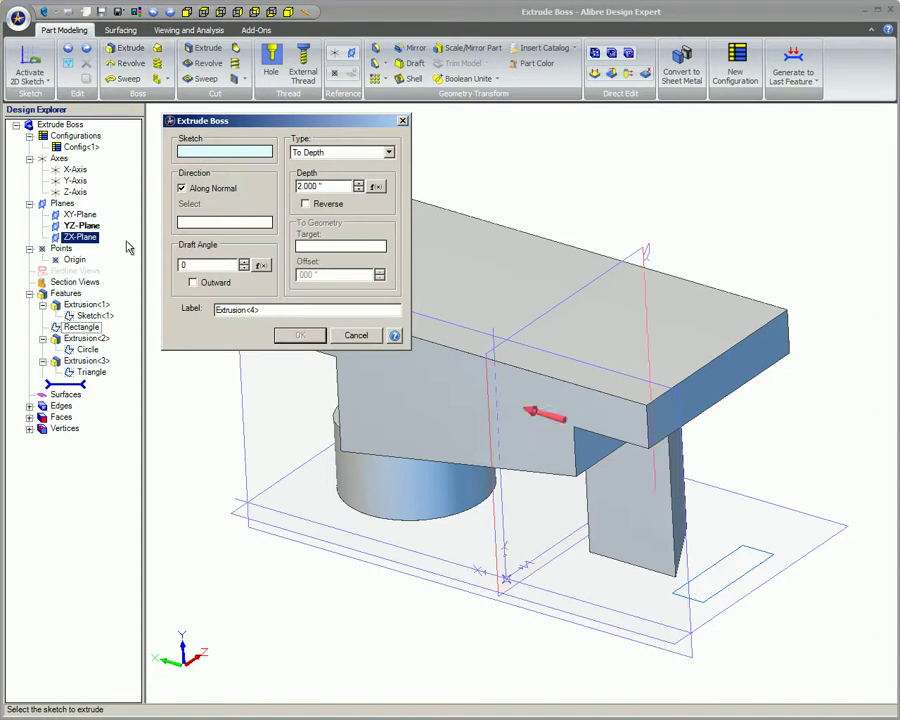
pyautogui.click(82, 327)
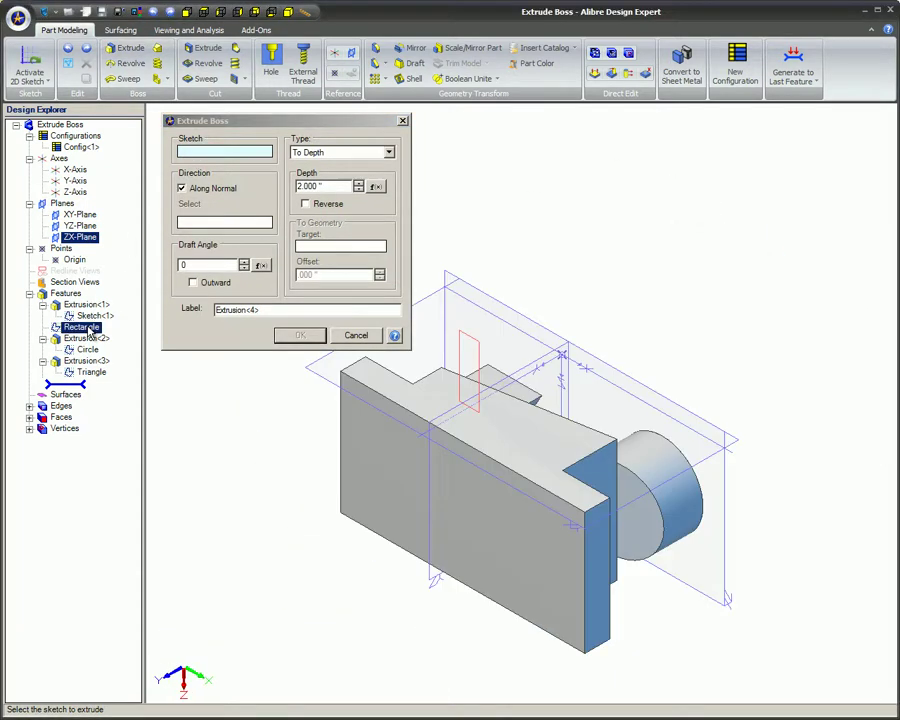
pyautogui.click(389, 152)
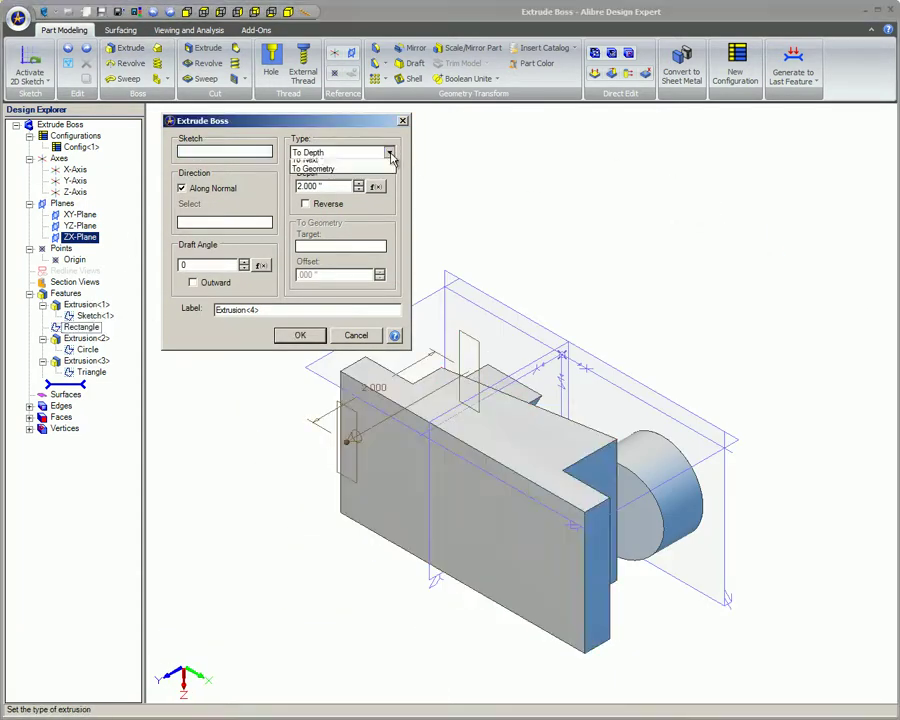
pyautogui.click(385, 182)
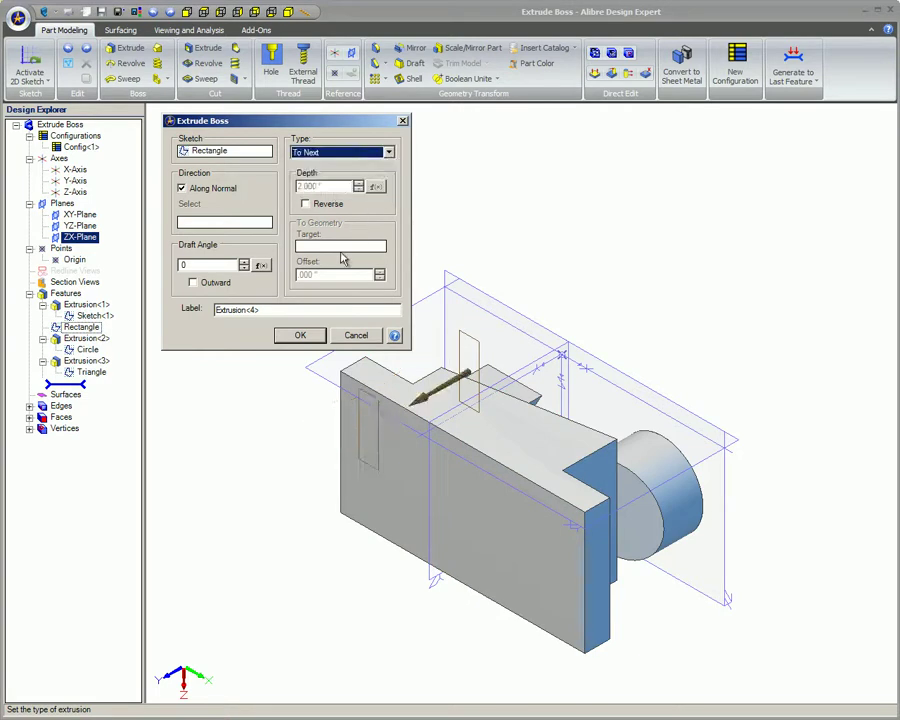
pyautogui.click(300, 335)
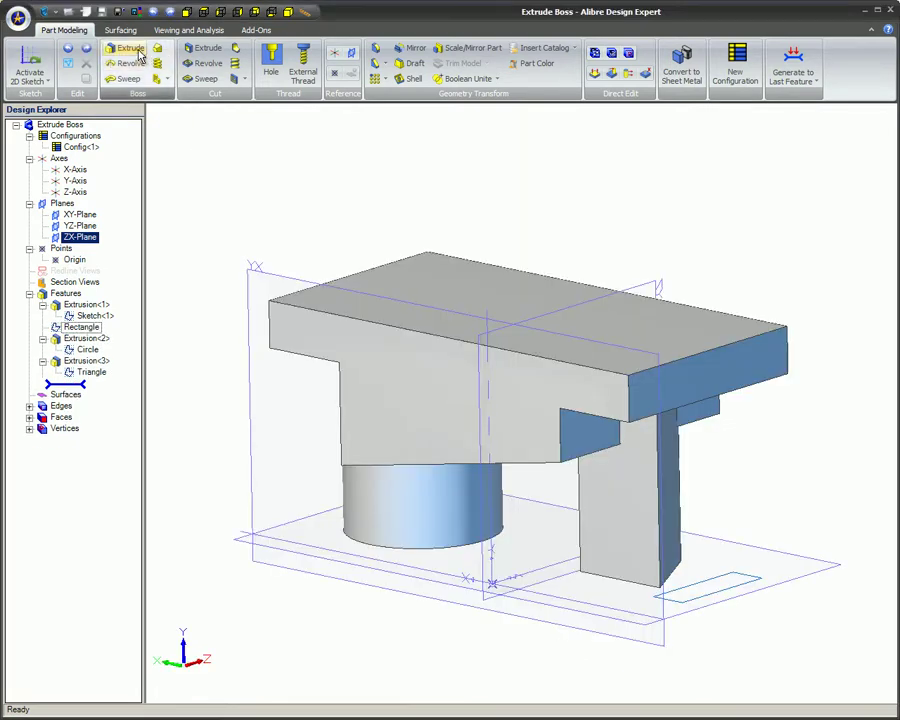
# - Boss-extrude the Rectangle sketch To Geometry, ending at a chosen face of the solid
pyautogui.click(125, 48)
pyautogui.click(116, 327)
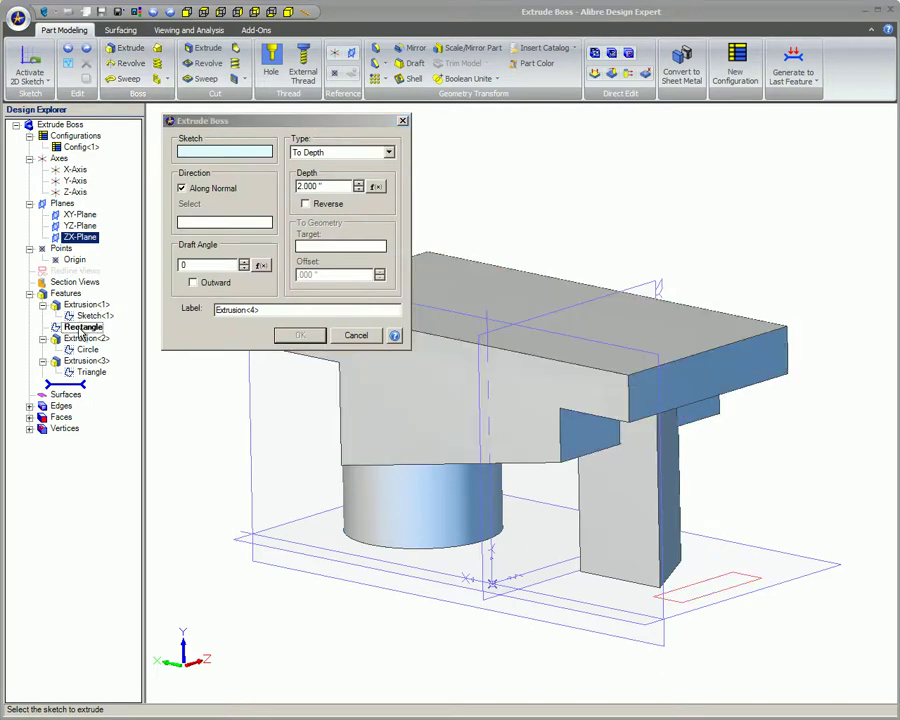
pyautogui.click(389, 153)
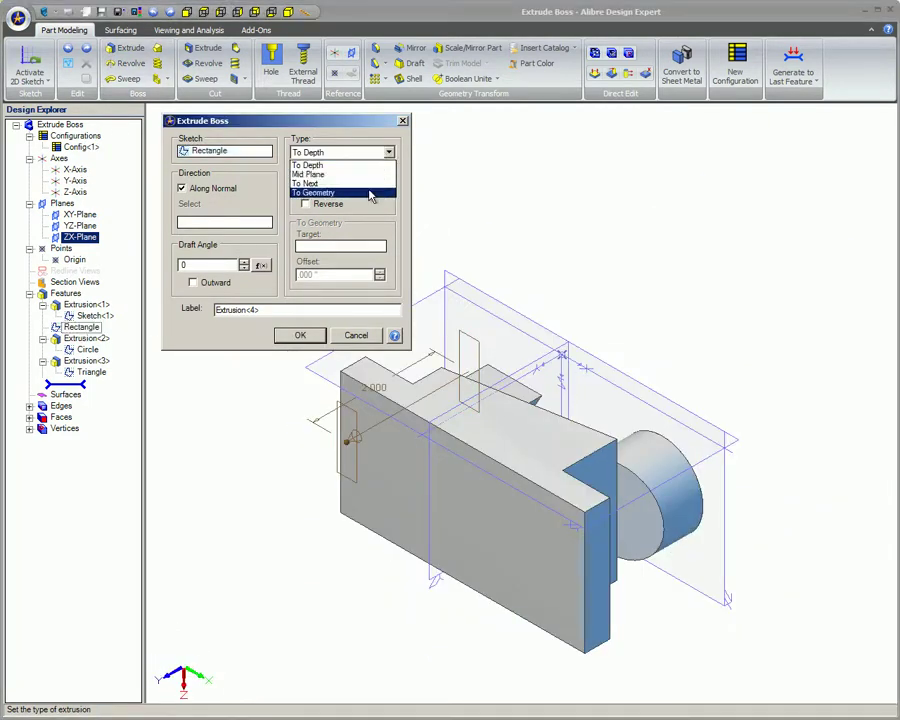
pyautogui.click(372, 190)
pyautogui.moveTo(597, 261); pyautogui.dragTo(560, 400, button='middle')
pyautogui.click(404, 393)
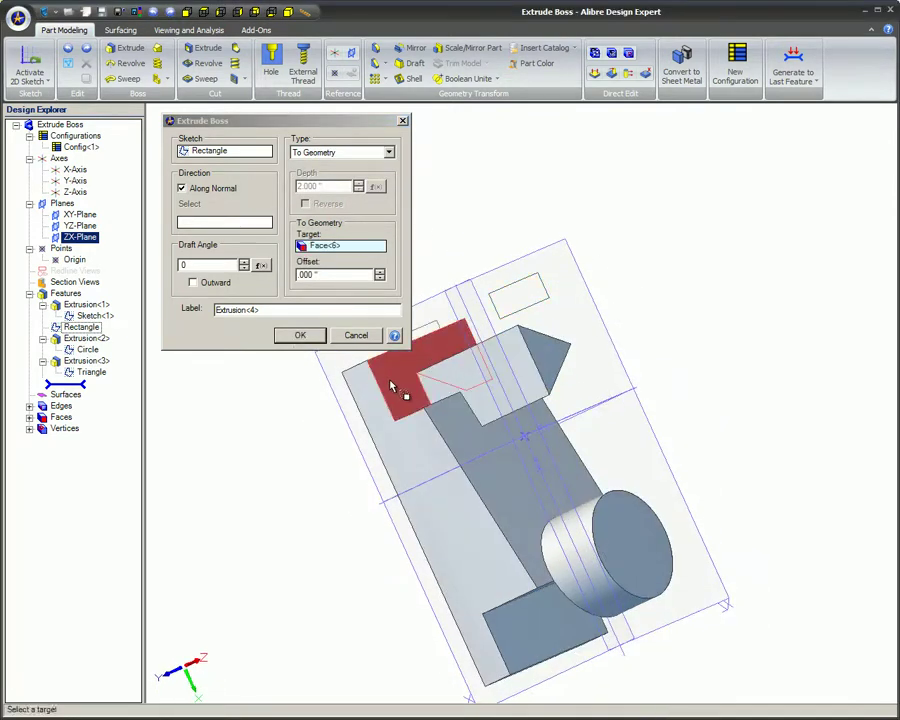
pyautogui.click(298, 337)
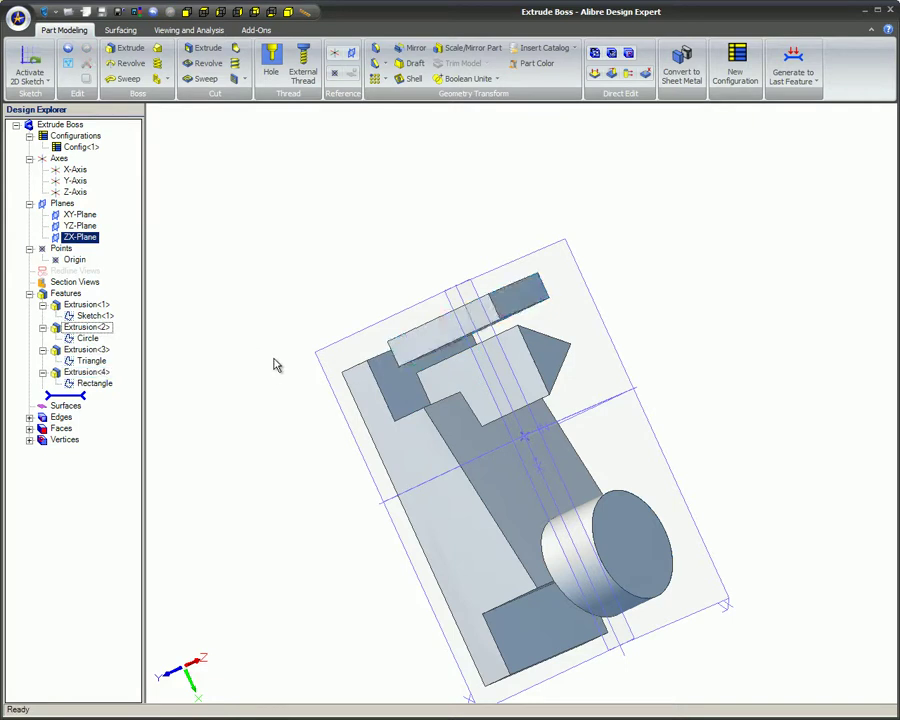
# - Start a 2D sketch on the top face, draw a circle, and tilt to a 3D view
pyautogui.rightClick(218, 156)
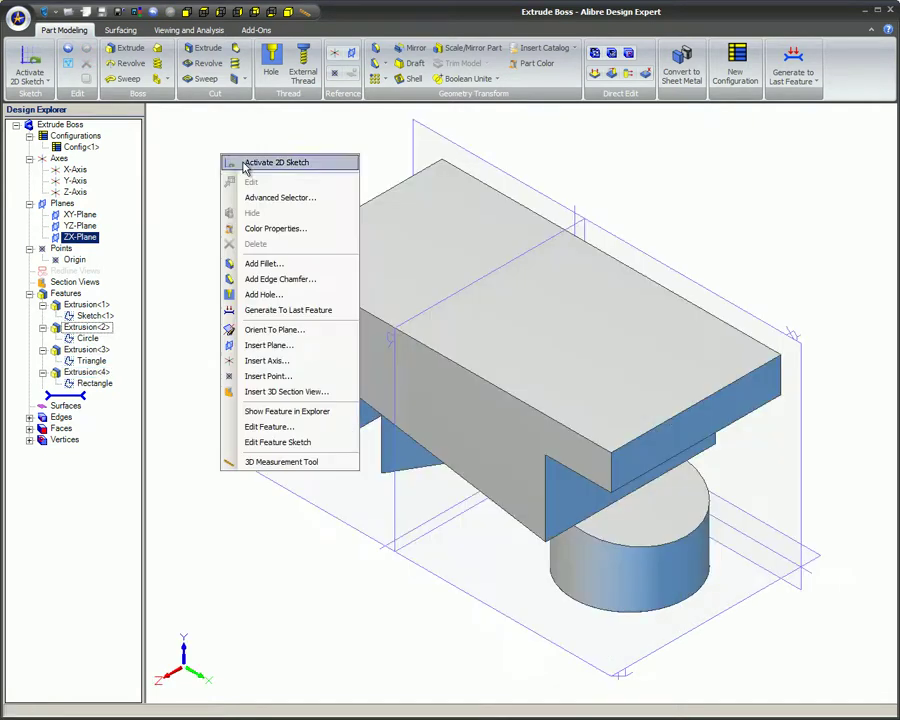
pyautogui.click(242, 160)
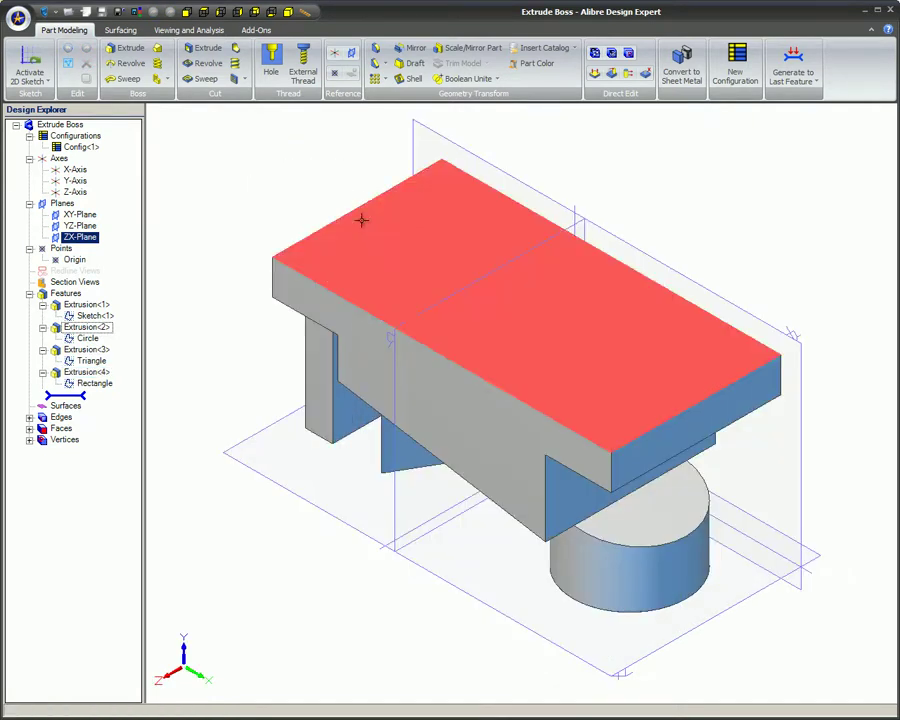
pyautogui.click(362, 218)
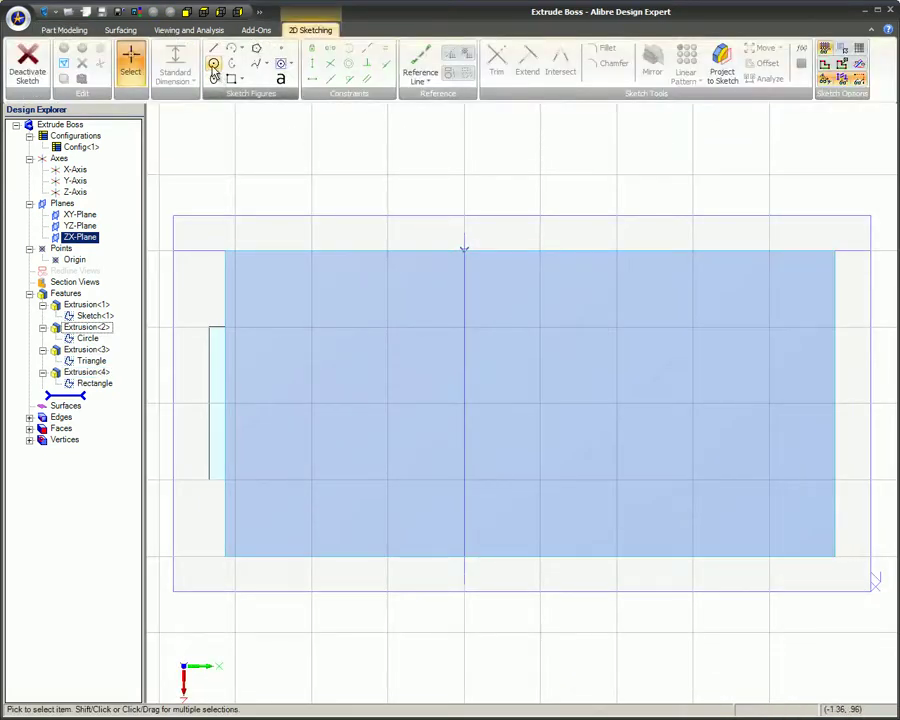
pyautogui.click(213, 63)
pyautogui.click(371, 181)
pyautogui.click(456, 208)
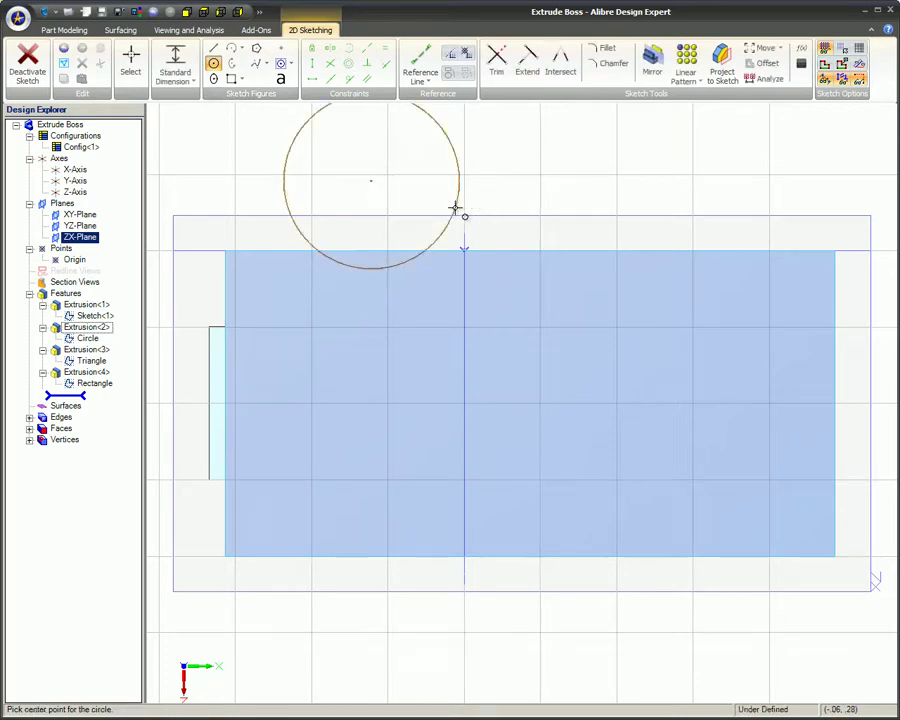
pyautogui.moveTo(431, 366)
pyautogui.mouseDown(button='middle')
pyautogui.moveTo(438, 321)
pyautogui.moveTo(558, 327)
pyautogui.moveTo(589, 346)
pyautogui.moveTo(681, 305)
pyautogui.mouseUp(button='middle')
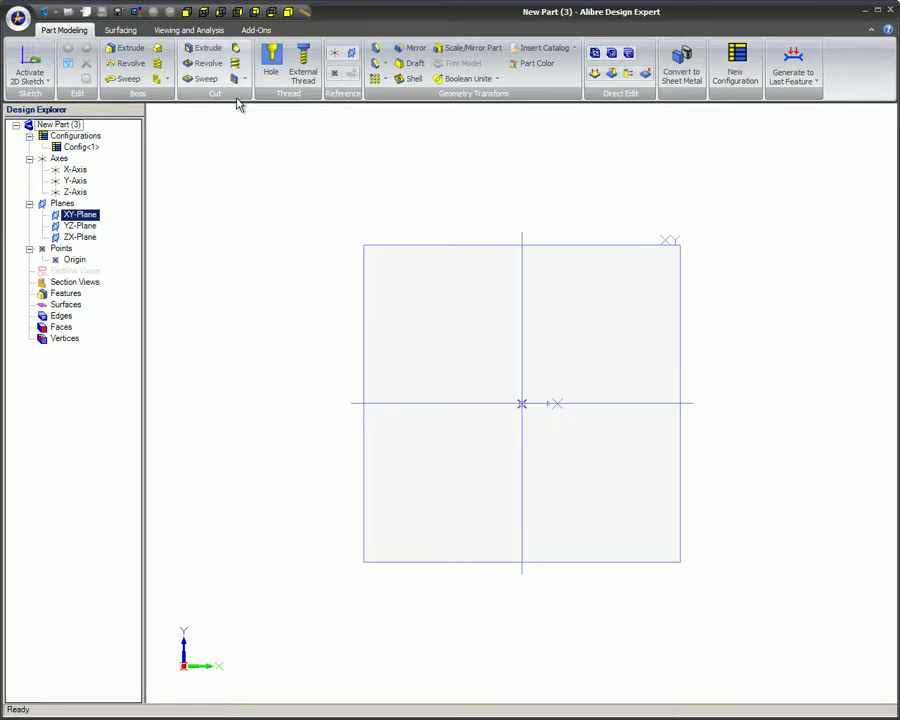
# - Start an extruded cut and open its list of cut types
pyautogui.click(208, 49)
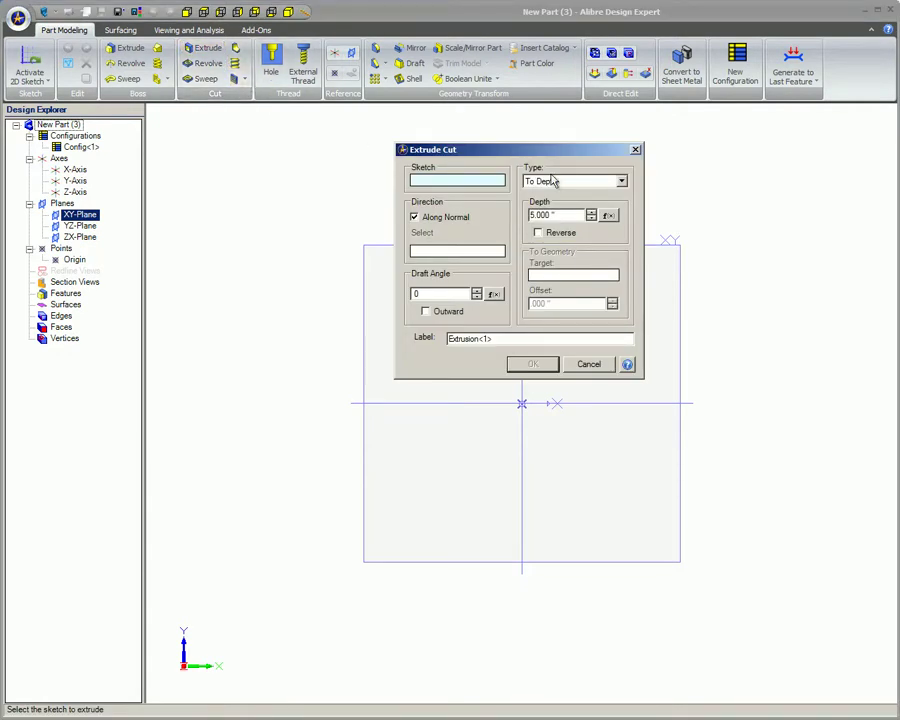
pyautogui.click(621, 182)
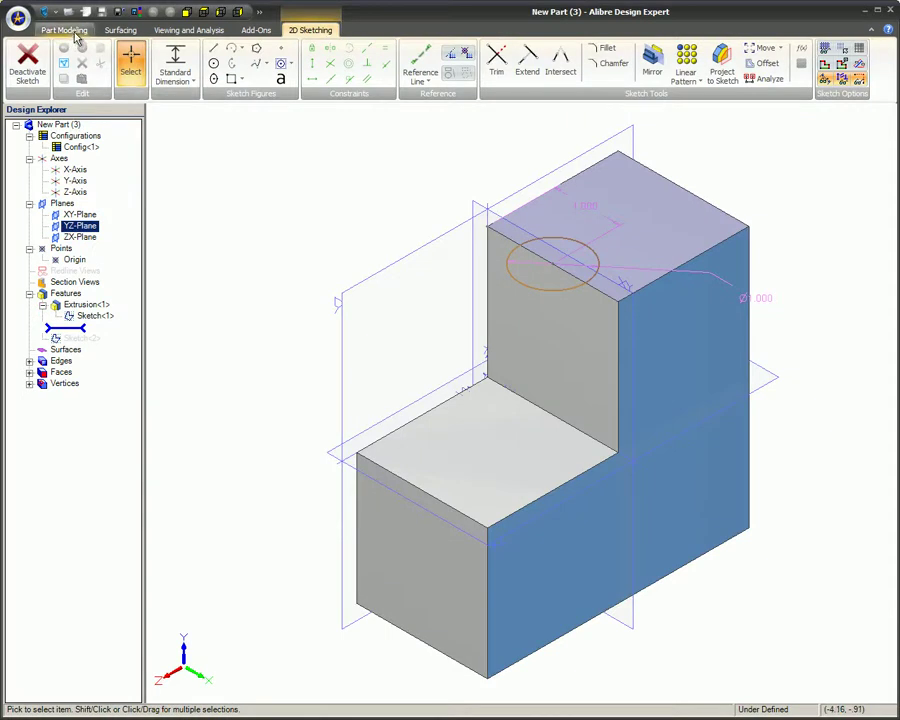
# - Cut the circle sketch To Geometry, stopping at the lower step face
pyautogui.click(64, 30)
pyautogui.click(223, 50)
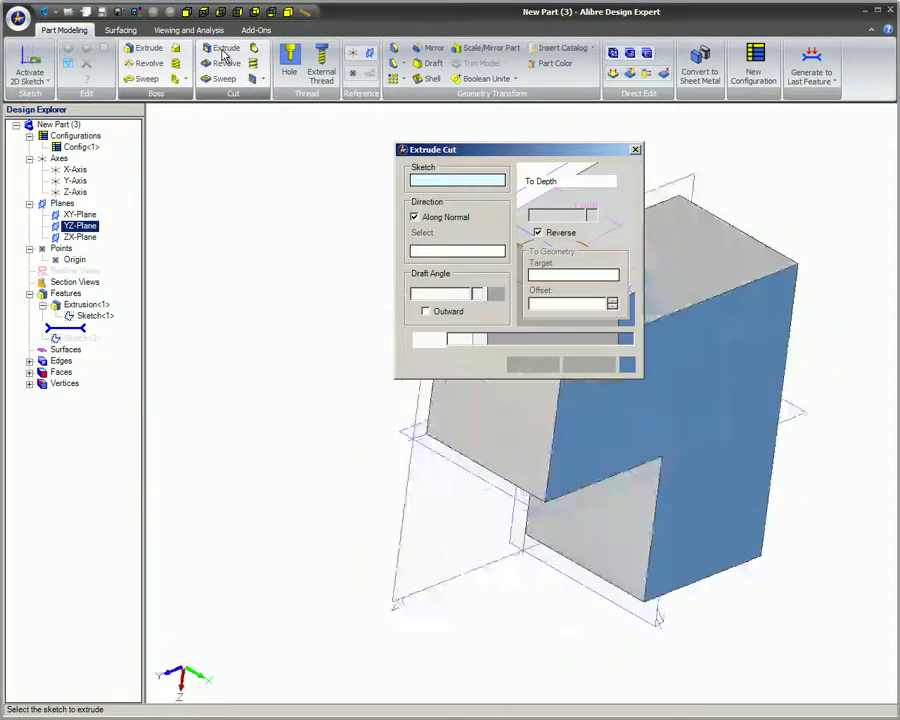
pyautogui.click(622, 181)
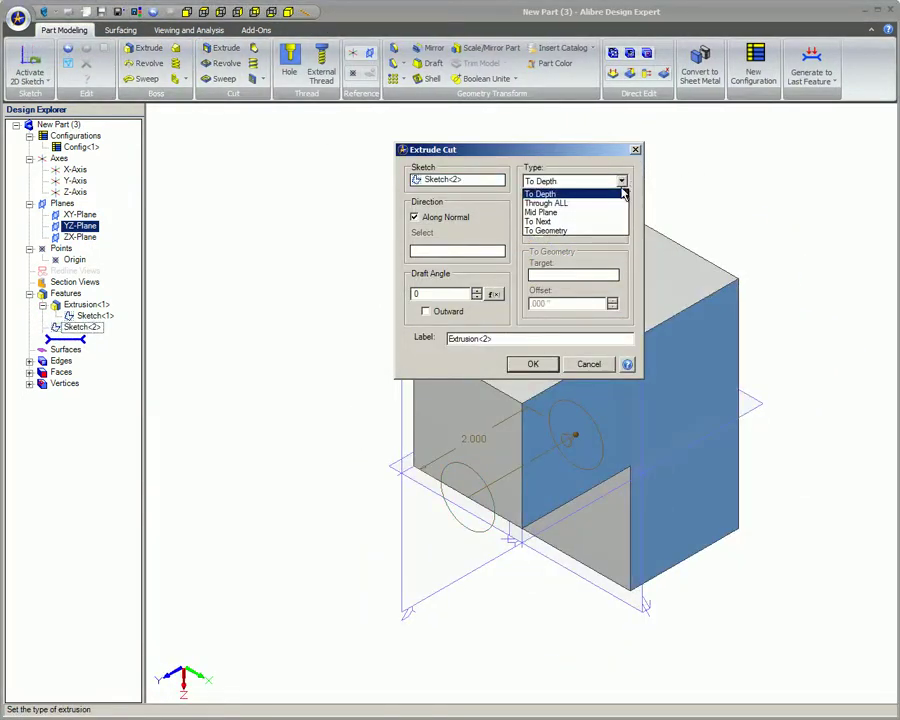
pyautogui.click(602, 231)
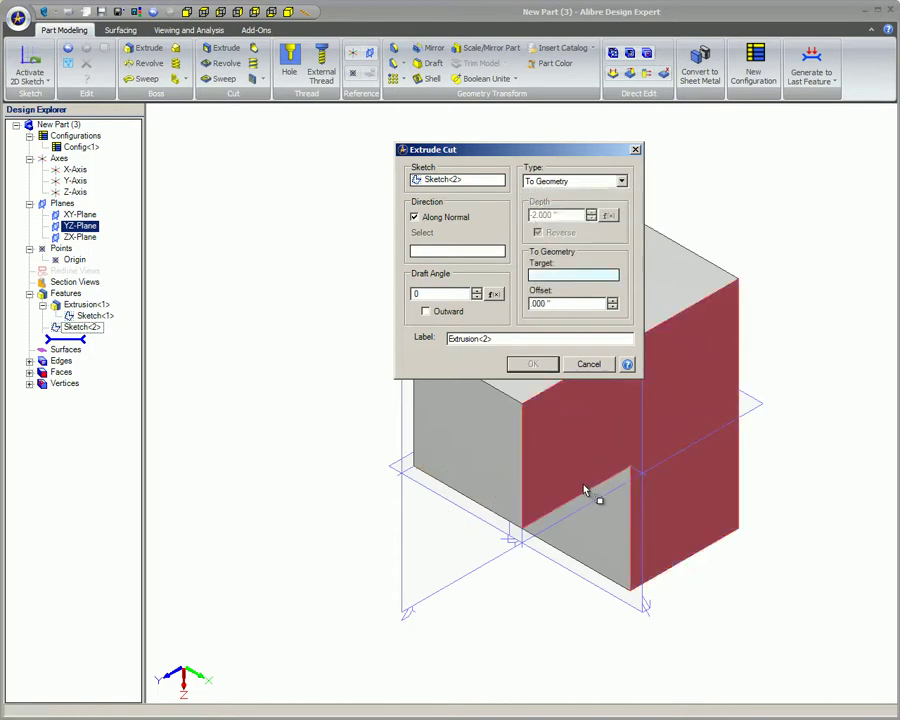
pyautogui.click(604, 537)
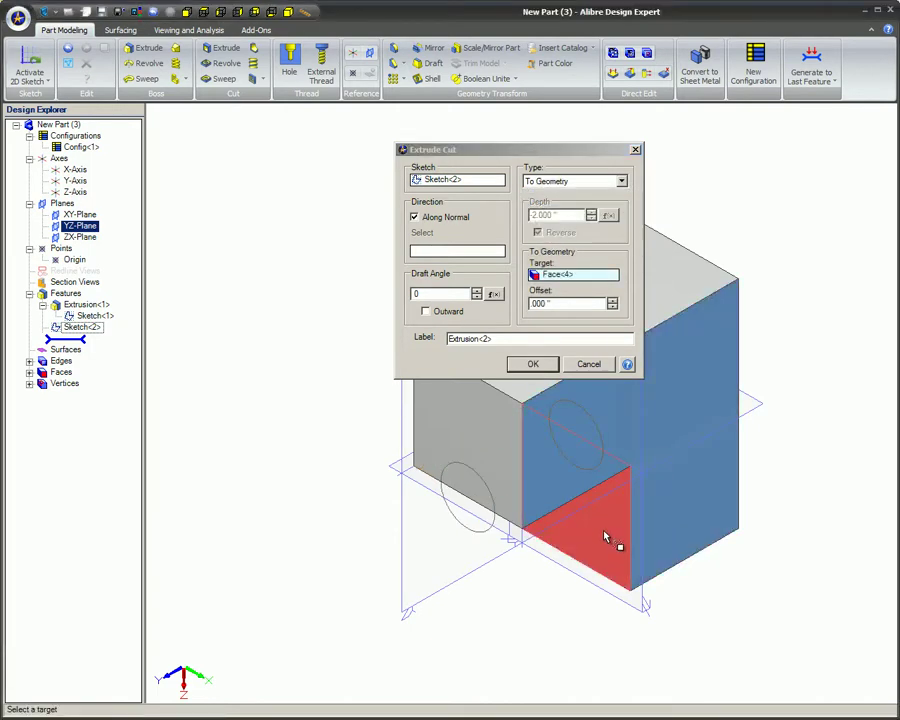
pyautogui.click(535, 365)
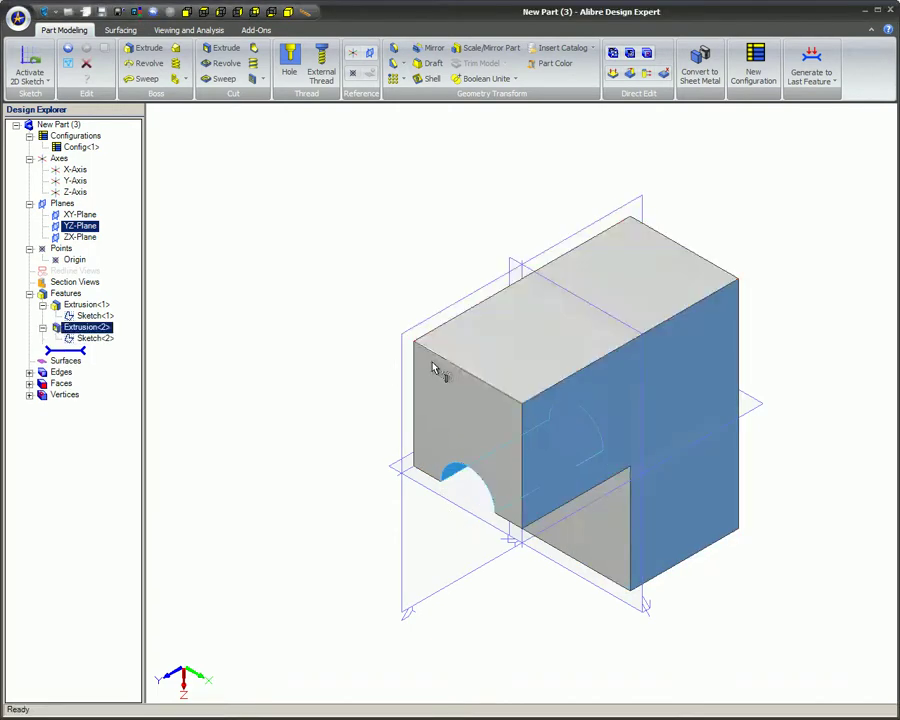
pyautogui.click(288, 13)
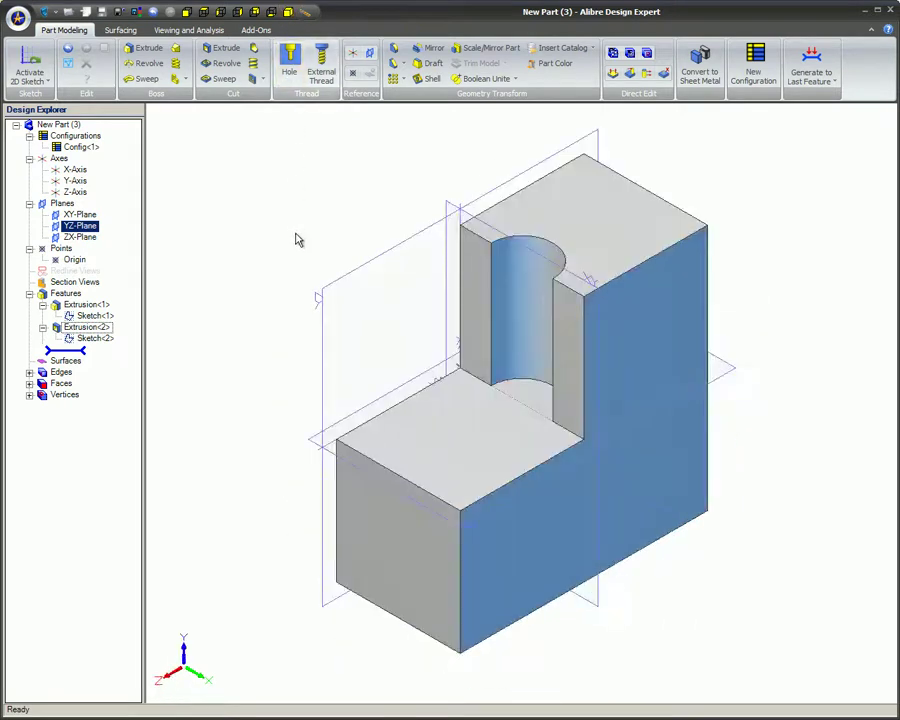
# - Open Sketch<1> for editing, begin a dimension edit, then cancel it
pyautogui.rightClick(108, 318)
pyautogui.click(131, 320)
pyautogui.rightClick(295, 267)
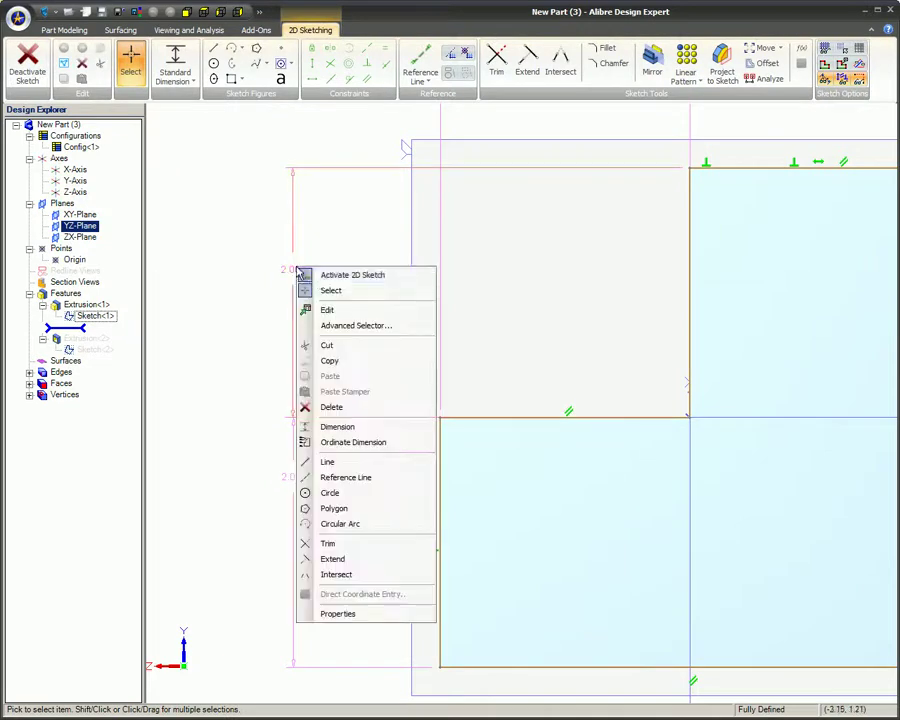
pyautogui.click(330, 314)
pyautogui.press('Escape')
pyautogui.click(290, 11)
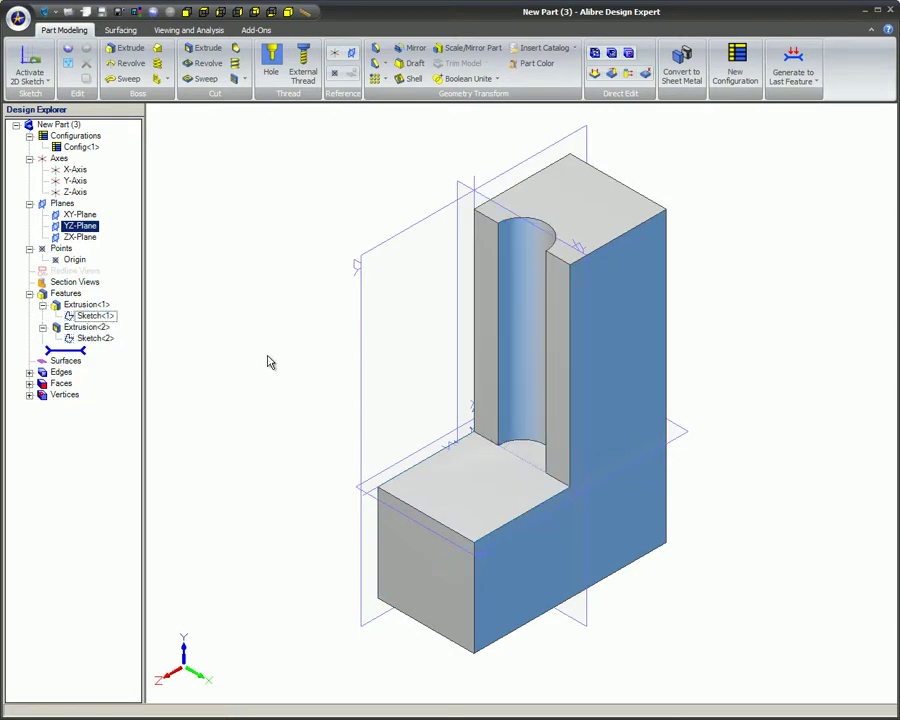
# - Change Sketch<1>'s 4.000 height dimension to 1.5 and exit the sketch
pyautogui.rightClick(117, 318)
pyautogui.click(143, 324)
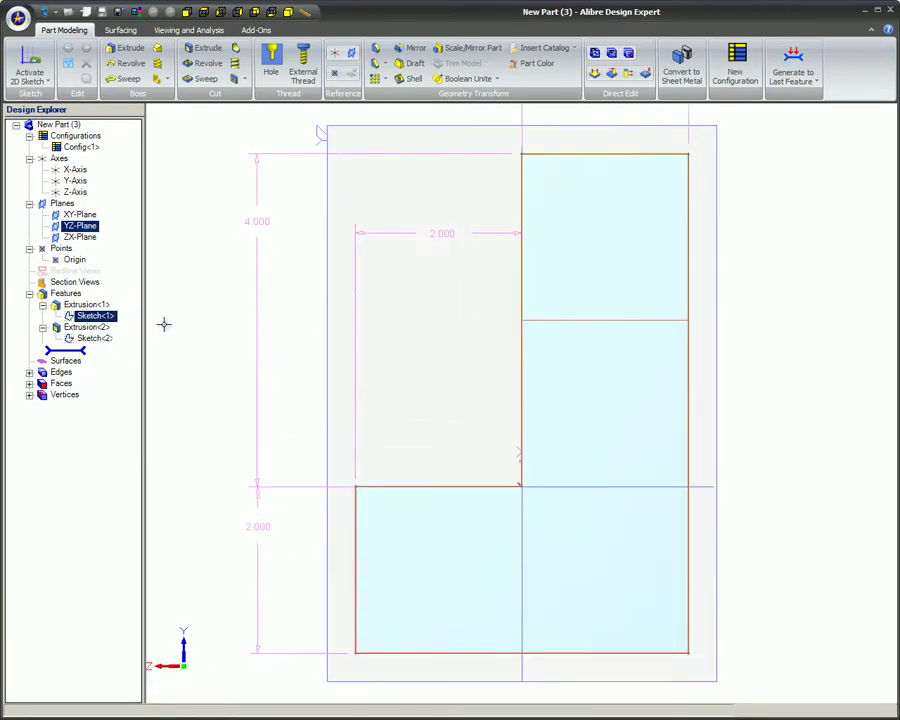
pyautogui.rightClick(262, 228)
pyautogui.click(293, 268)
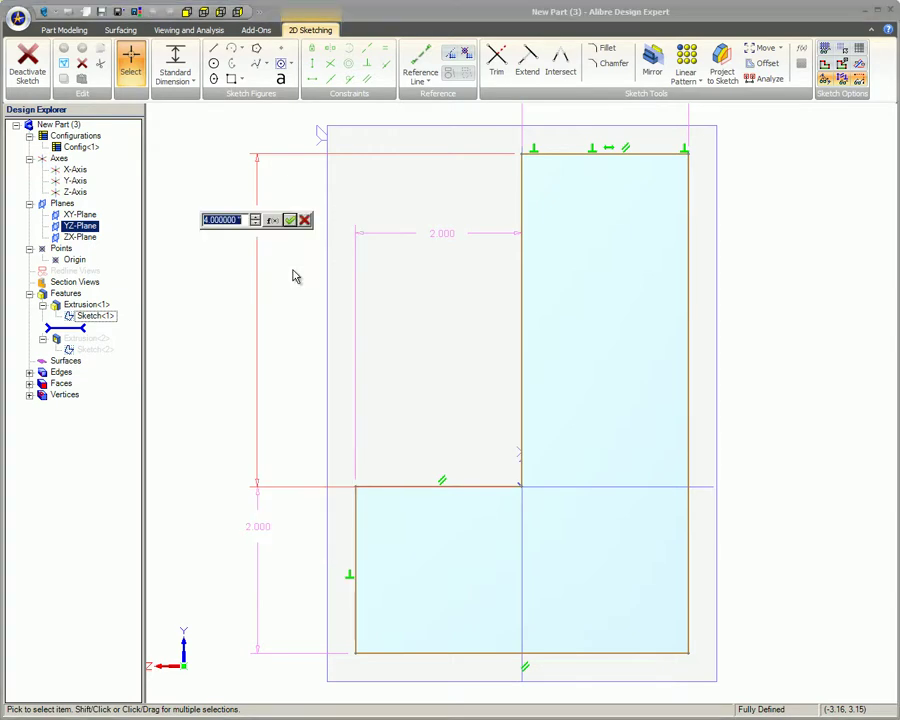
pyautogui.write('1.5')
pyautogui.press('Return')
pyautogui.rightClick(289, 265)
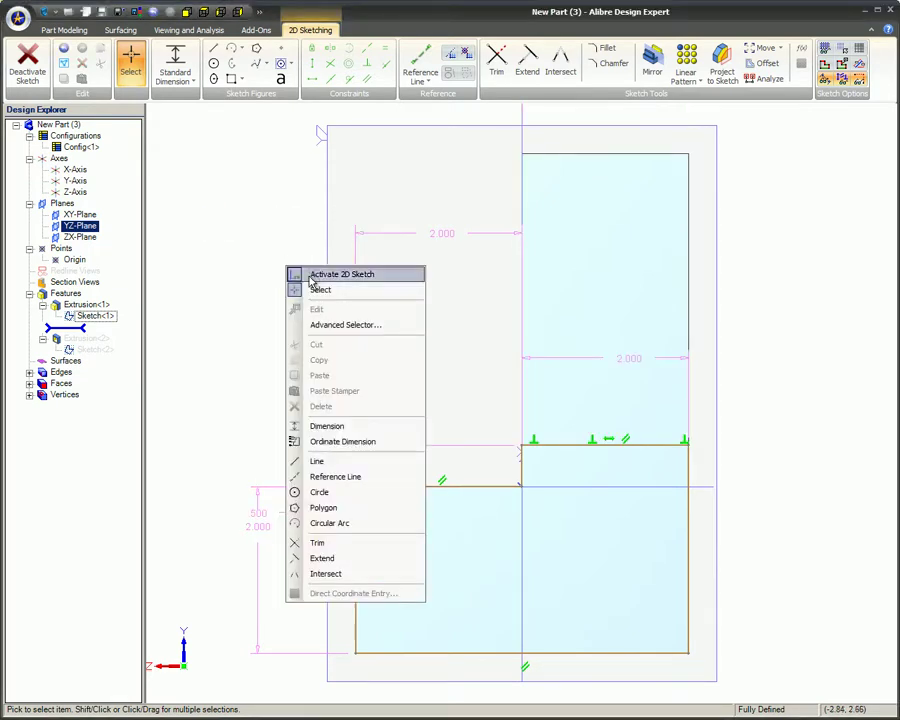
pyautogui.click(300, 274)
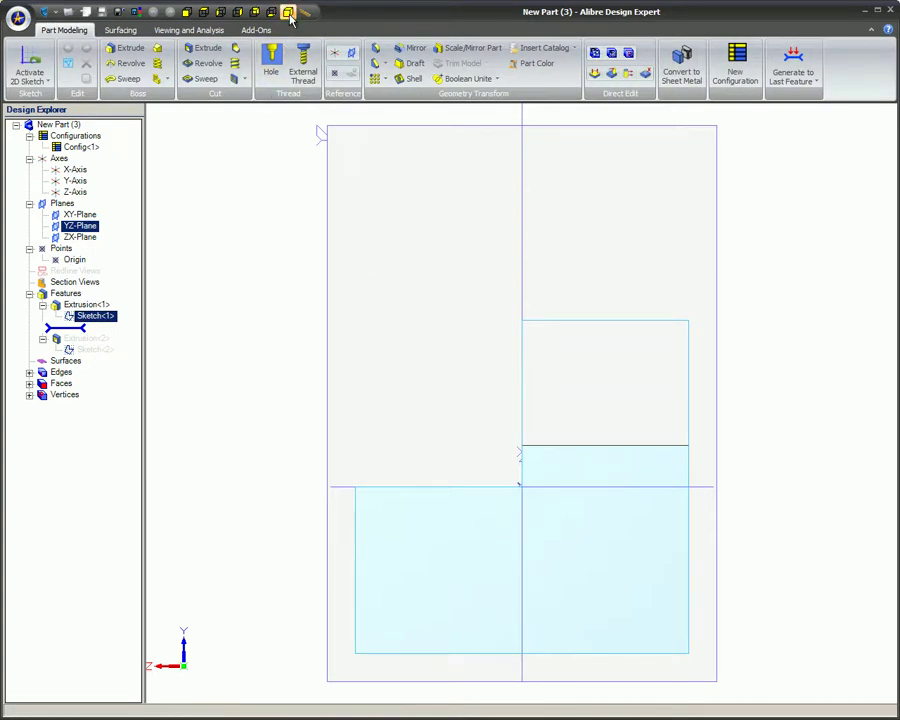
pyautogui.click(289, 13)
# - Roll forward past Extrusion<2> so the circular cut rebuilds down to the lower step
pyautogui.moveTo(65, 327); pyautogui.dragTo(90, 352)
pyautogui.click(220, 376)
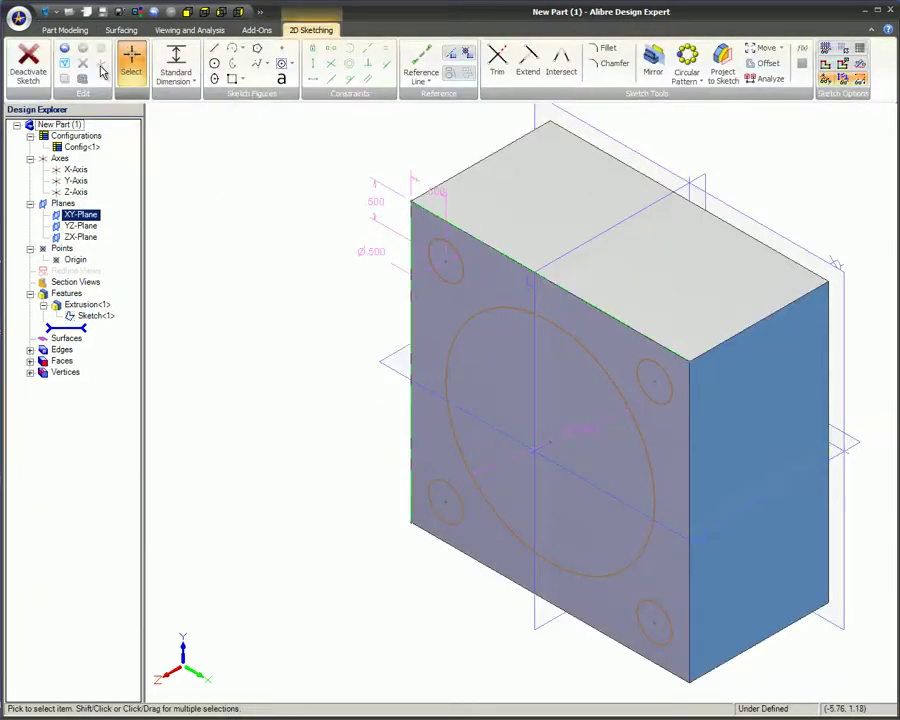
# - Extrude-cut the hole sketch Through All, making the central bore and four corner holes
pyautogui.click(72, 29)
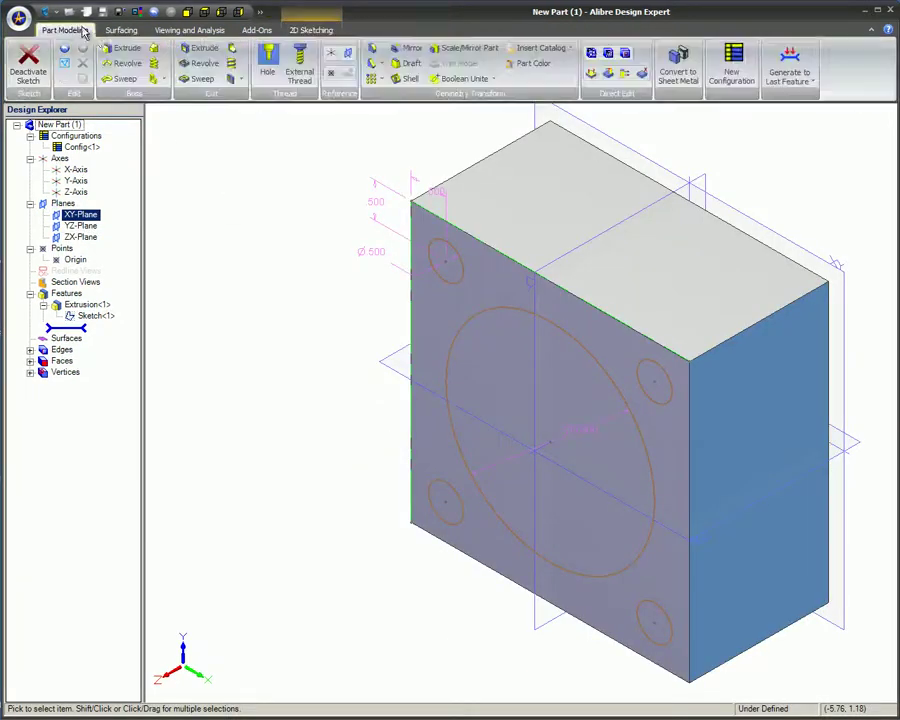
pyautogui.click(196, 50)
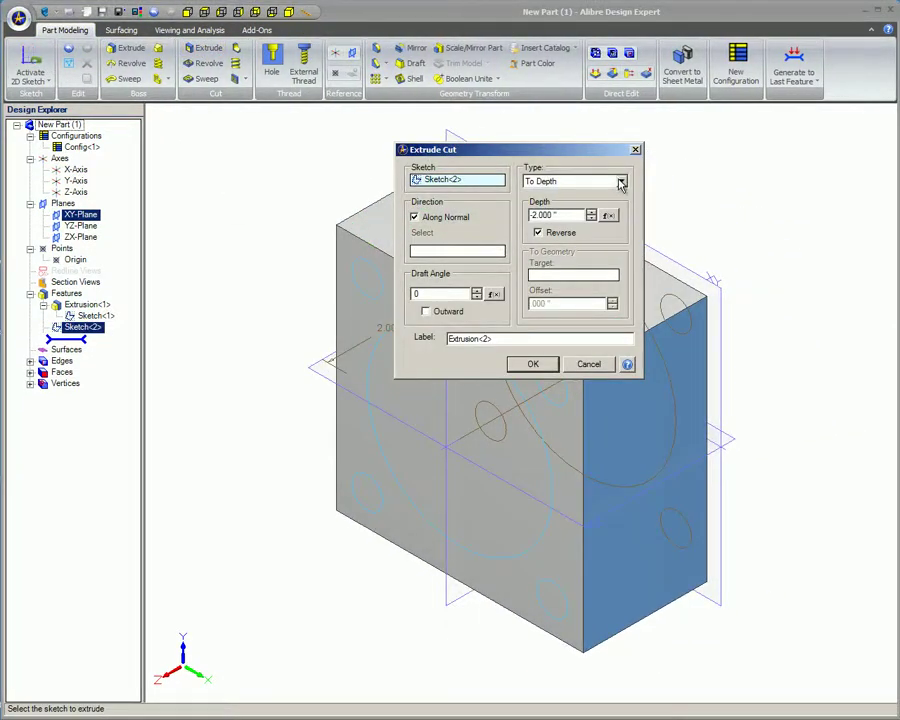
pyautogui.click(621, 183)
pyautogui.click(598, 201)
pyautogui.click(533, 363)
pyautogui.moveTo(227, 345); pyautogui.dragTo(205, 380, button='middle')
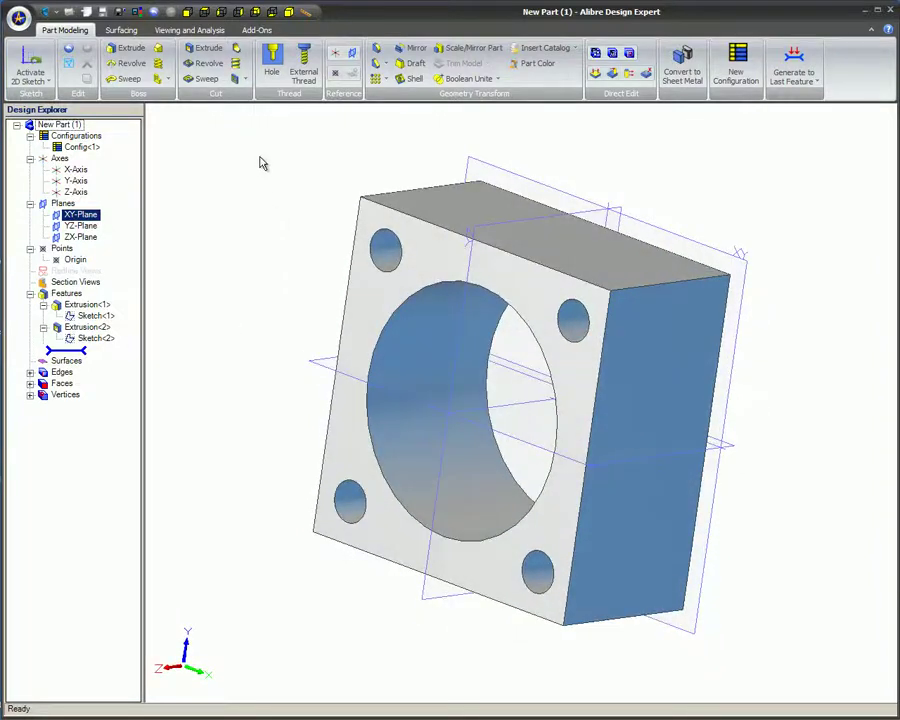